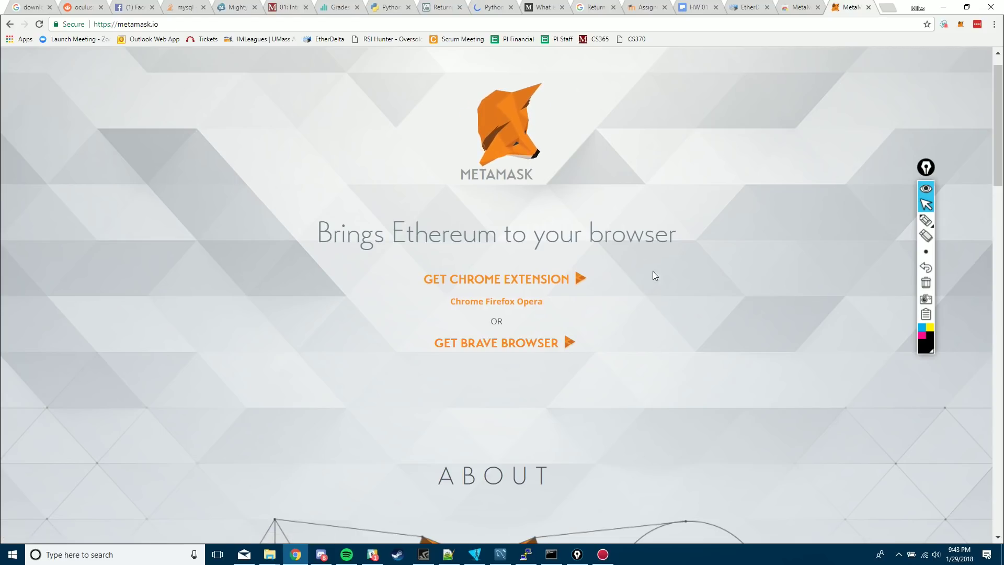
Step: Open MetaMask to check that Account 1 holds 0.705335 ETH
{"action": "left_click", "coordinate": [961, 24]}
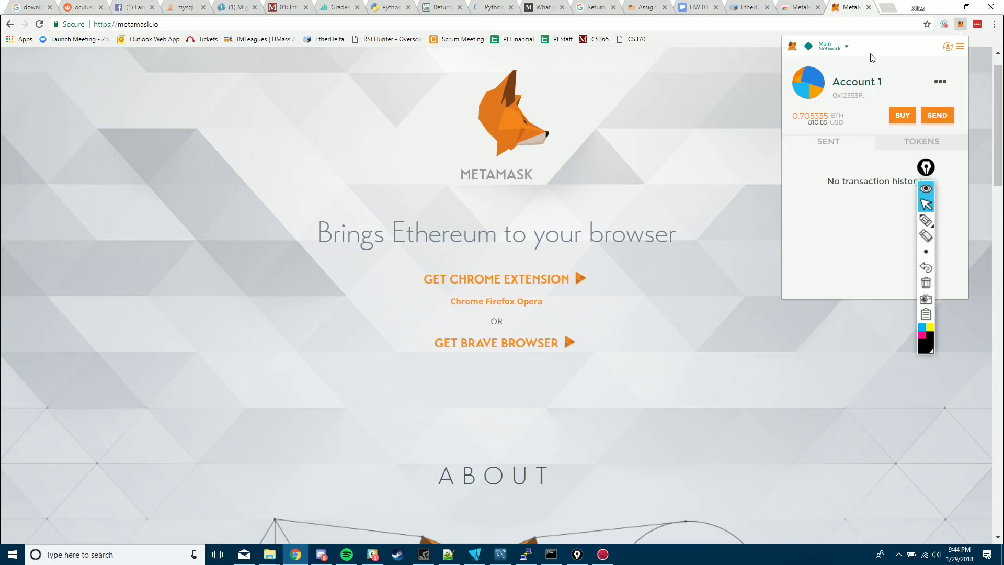
{"action": "left_click_drag", "start_coordinate": [822, 60], "coordinate": [838, 195]}
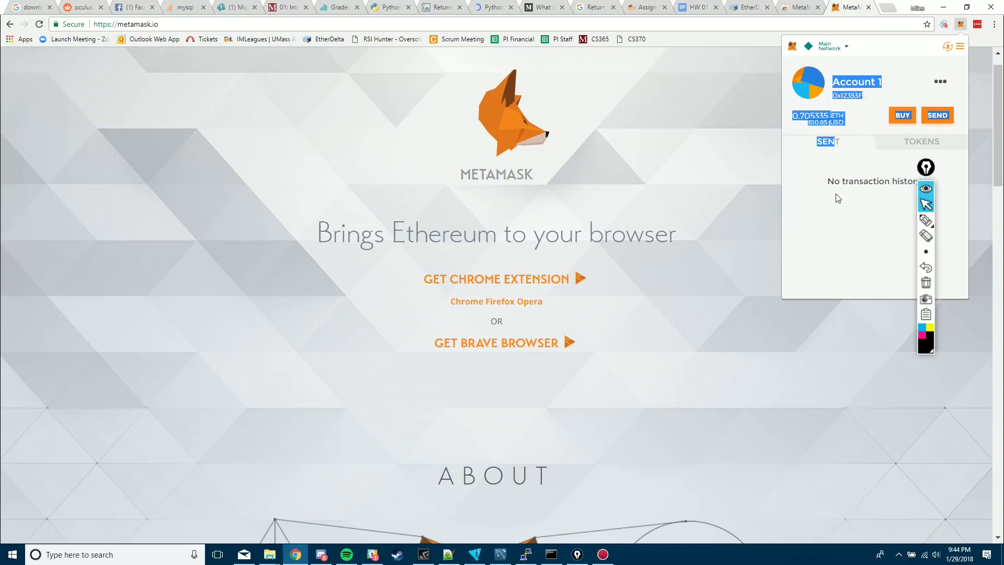
{"action": "left_click", "coordinate": [848, 189]}
Step: Look over the account's ••• options, then switch to the EtherDelta LEND/ETH page
{"action": "left_click", "coordinate": [941, 82]}
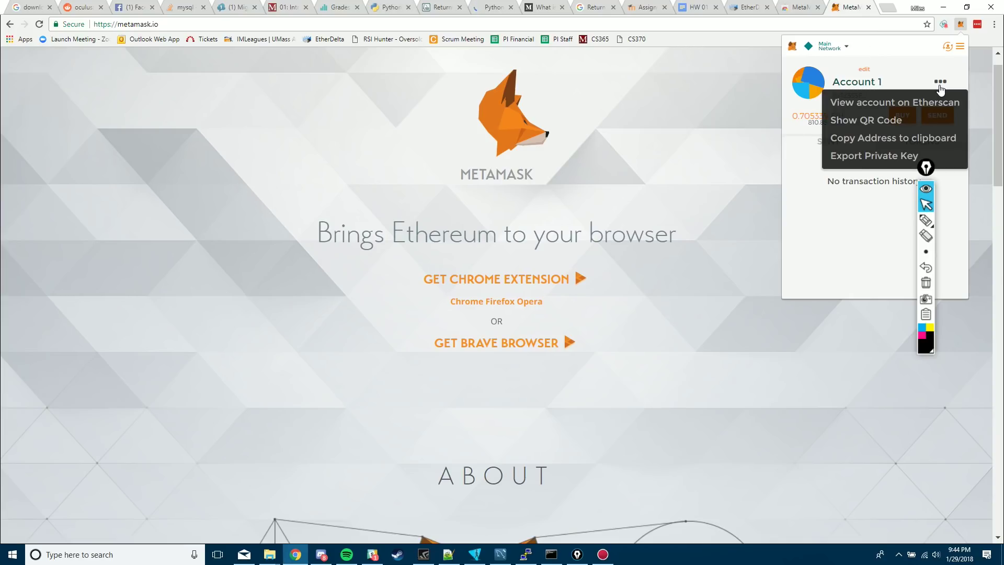
{"action": "left_click", "coordinate": [848, 202]}
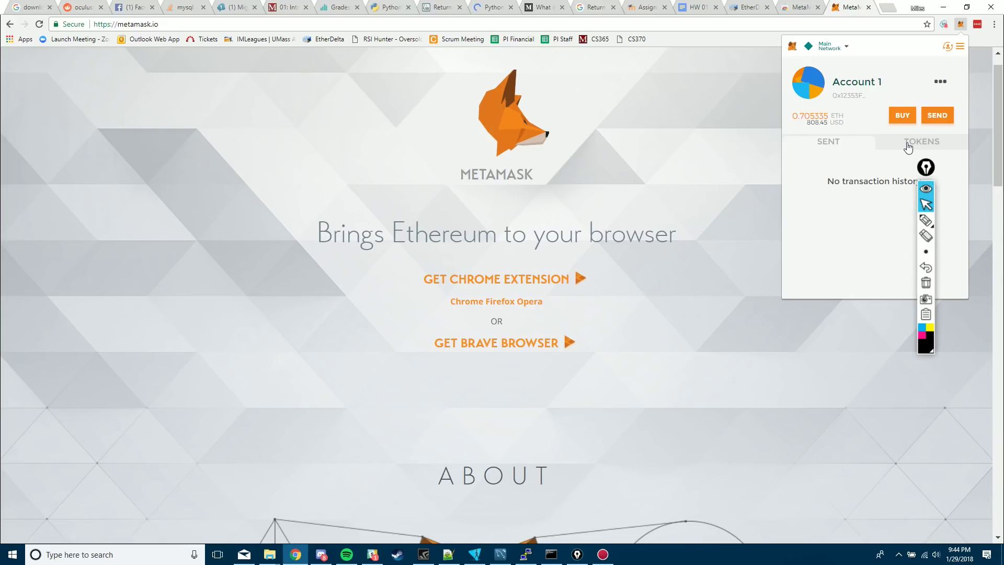
{"action": "left_click", "coordinate": [751, 4]}
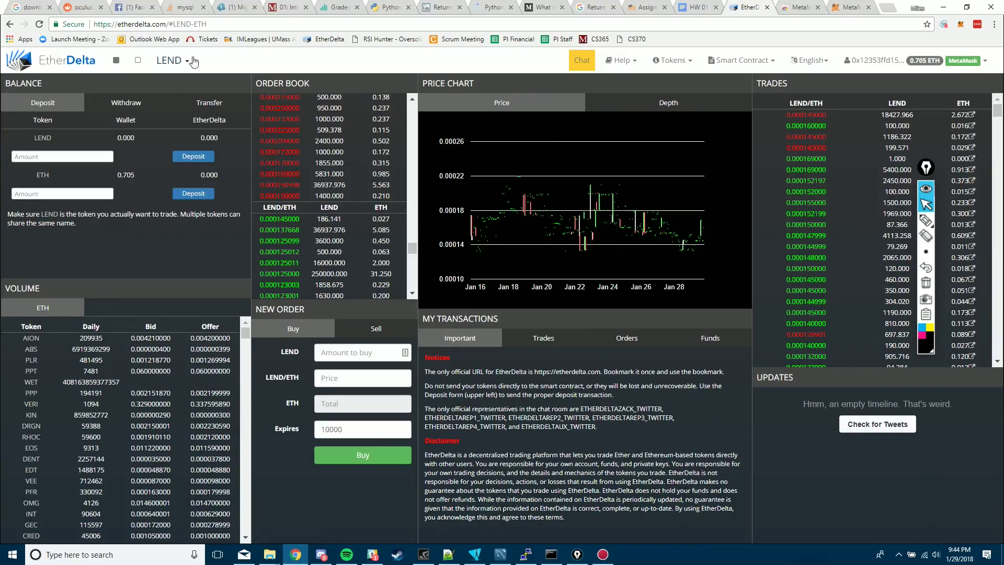
Step: Highlight the EtherDelta page address and briefly check the MetaMask wallet panel
{"action": "left_click_drag", "start_coordinate": [207, 24], "coordinate": [90, 27]}
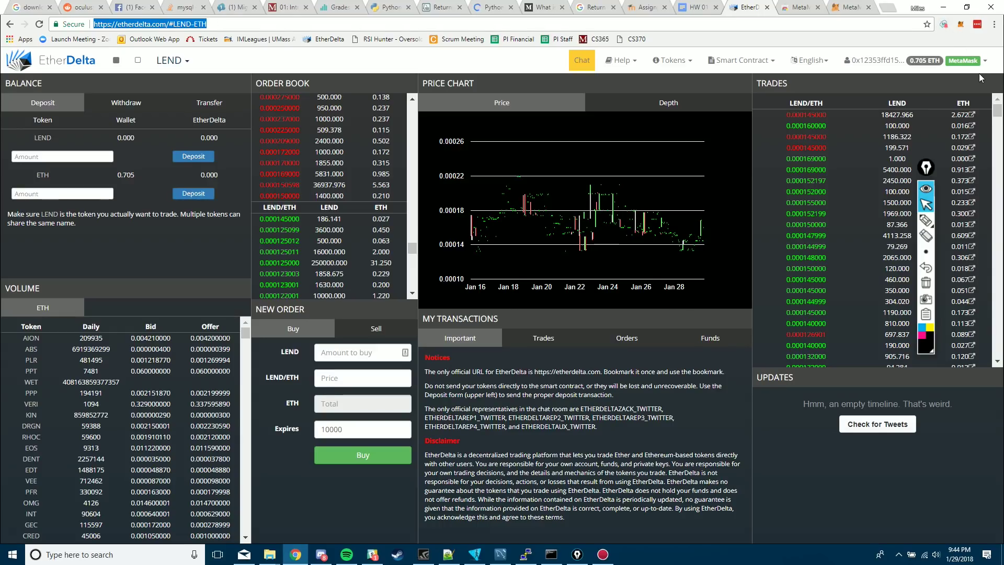
{"action": "left_click", "coordinate": [961, 25]}
{"action": "left_click", "coordinate": [792, 356]}
Step: Circle the 0.705 ETH wallet balance, erase the mark, and open the account address dropdown
{"action": "left_click", "coordinate": [926, 221]}
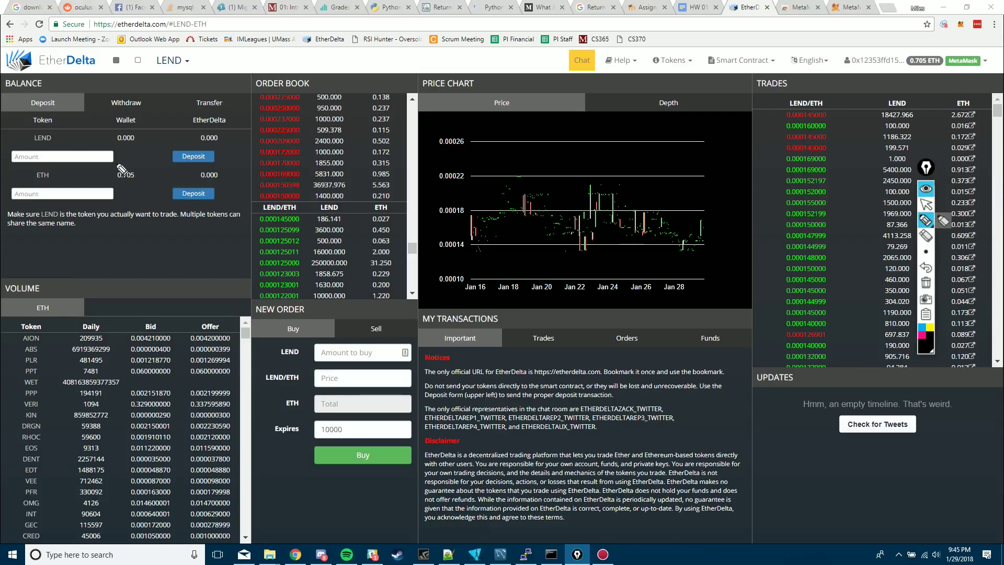
{"action": "mouse_move", "coordinate": [117, 165]}
{"action": "left_mouse_down"}
{"action": "mouse_move", "coordinate": [103, 186]}
{"action": "mouse_move", "coordinate": [153, 200]}
{"action": "mouse_move", "coordinate": [158, 184]}
{"action": "mouse_move", "coordinate": [114, 168]}
{"action": "left_mouse_up"}
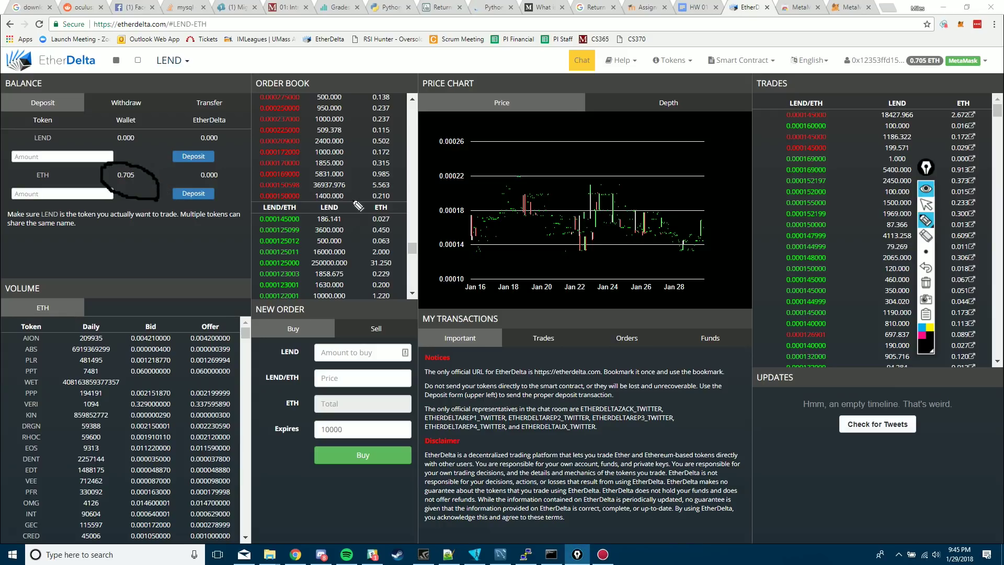
{"action": "mouse_move", "coordinate": [926, 251]}
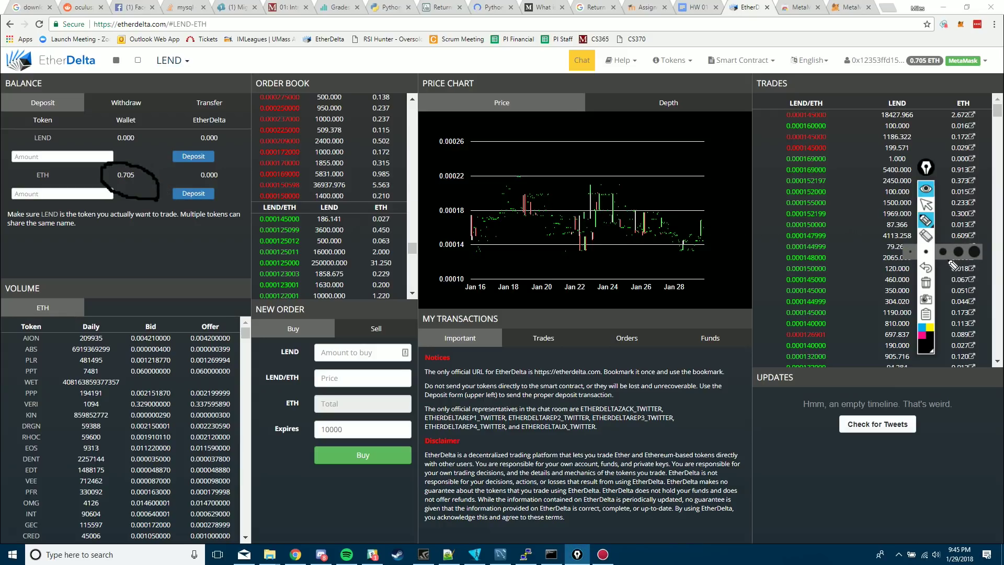
{"action": "left_click", "coordinate": [926, 285]}
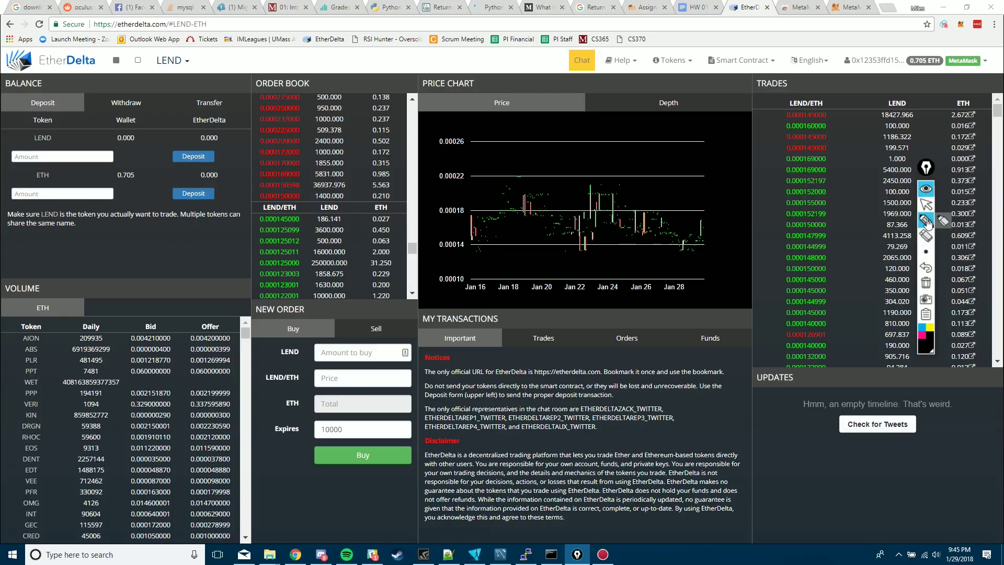
{"action": "left_click", "coordinate": [926, 205]}
{"action": "left_click", "coordinate": [854, 62]}
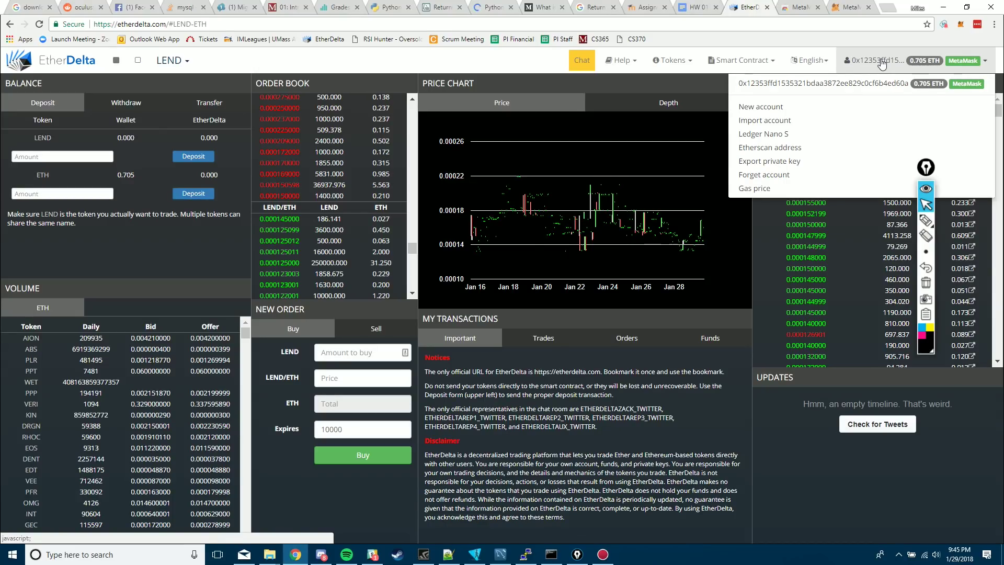
Step: Open EtherDelta's Import account form alongside MetaMask's account ••• options
{"action": "left_click", "coordinate": [769, 121]}
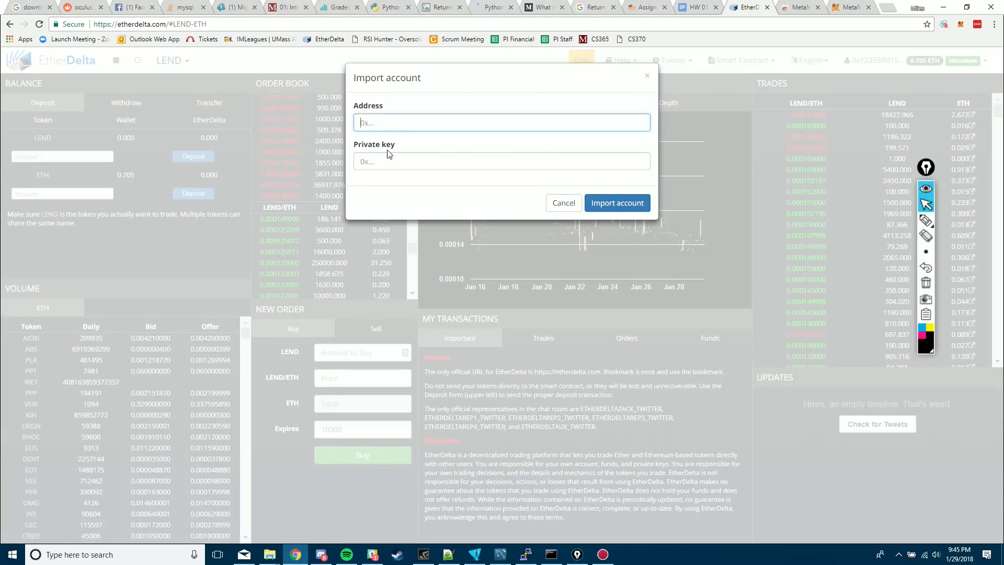
{"action": "left_click", "coordinate": [960, 29]}
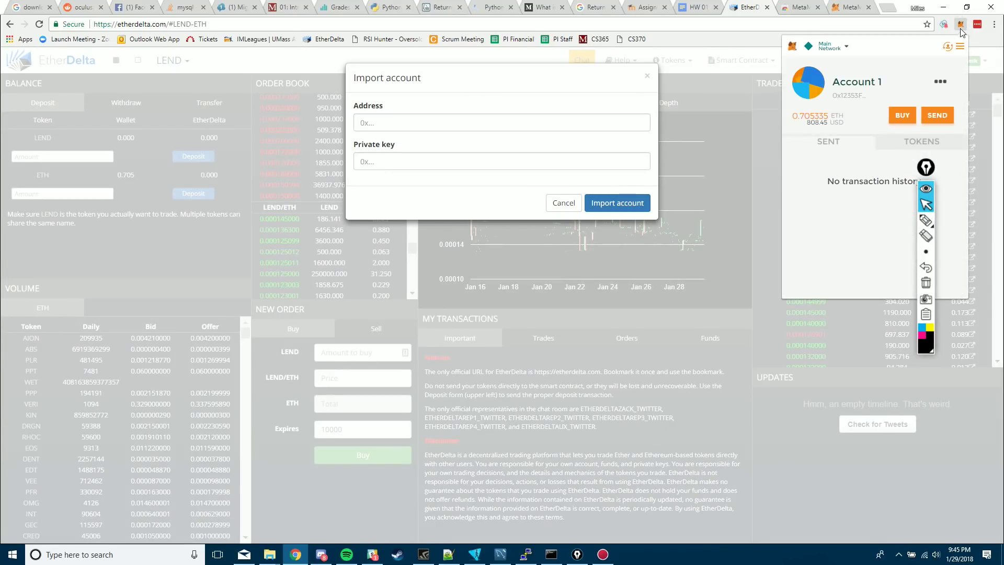
{"action": "left_click", "coordinate": [940, 83]}
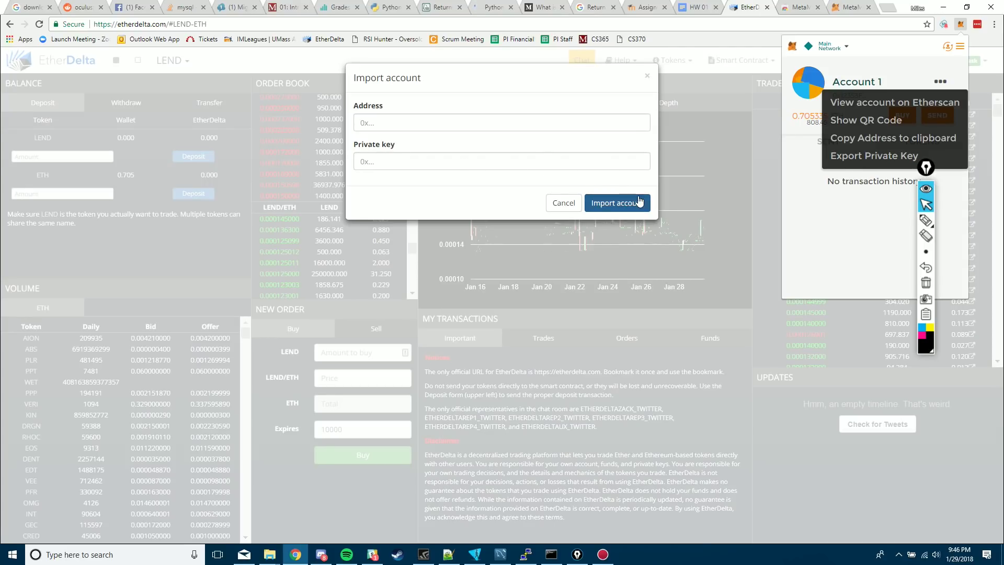
Step: Draw magenta arrows linking MetaMask's copied address to Address and exported key to Private key, then clear them
{"action": "left_click", "coordinate": [924, 335]}
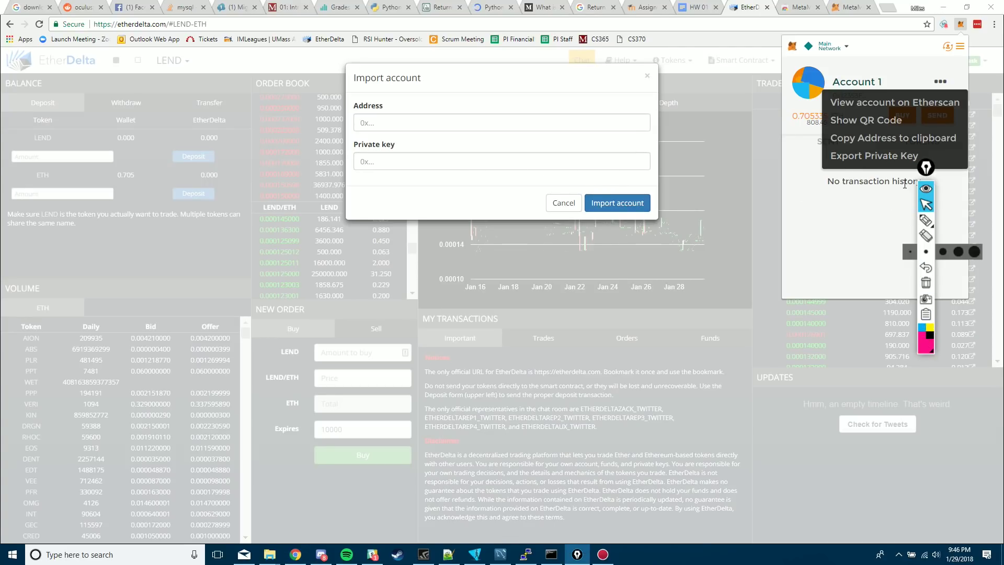
{"action": "left_click", "coordinate": [926, 220]}
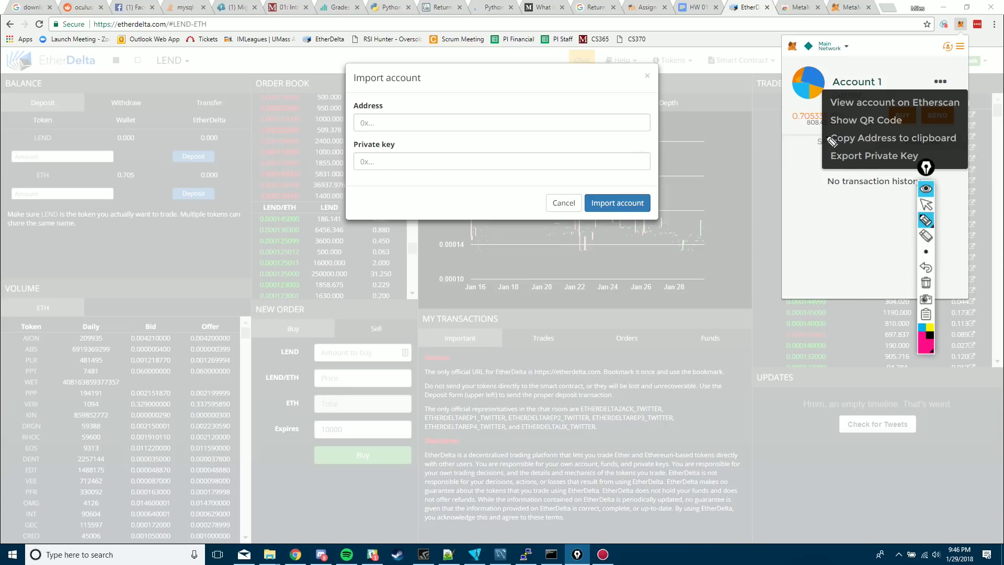
{"action": "mouse_move", "coordinate": [828, 137]}
{"action": "left_mouse_down"}
{"action": "mouse_move", "coordinate": [574, 125]}
{"action": "mouse_move", "coordinate": [578, 132]}
{"action": "left_mouse_up"}
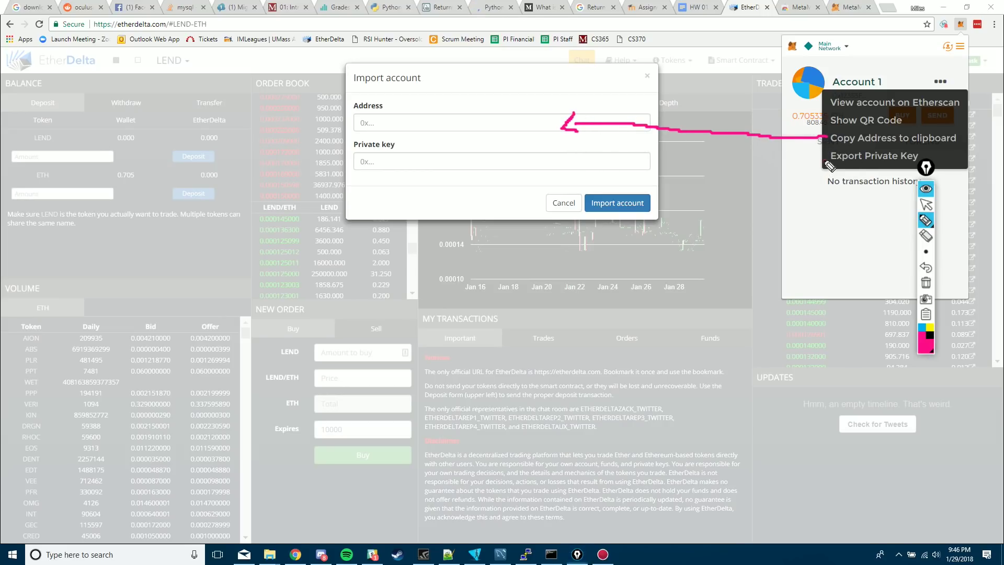
{"action": "mouse_move", "coordinate": [826, 160]}
{"action": "left_mouse_down"}
{"action": "mouse_move", "coordinate": [590, 158]}
{"action": "mouse_move", "coordinate": [622, 173]}
{"action": "left_mouse_up"}
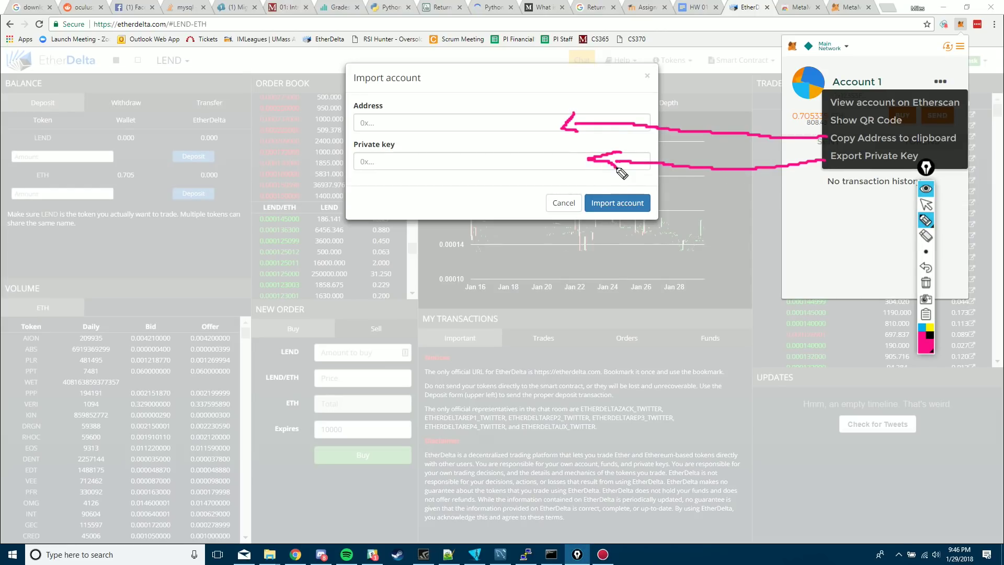
{"action": "left_click", "coordinate": [927, 284]}
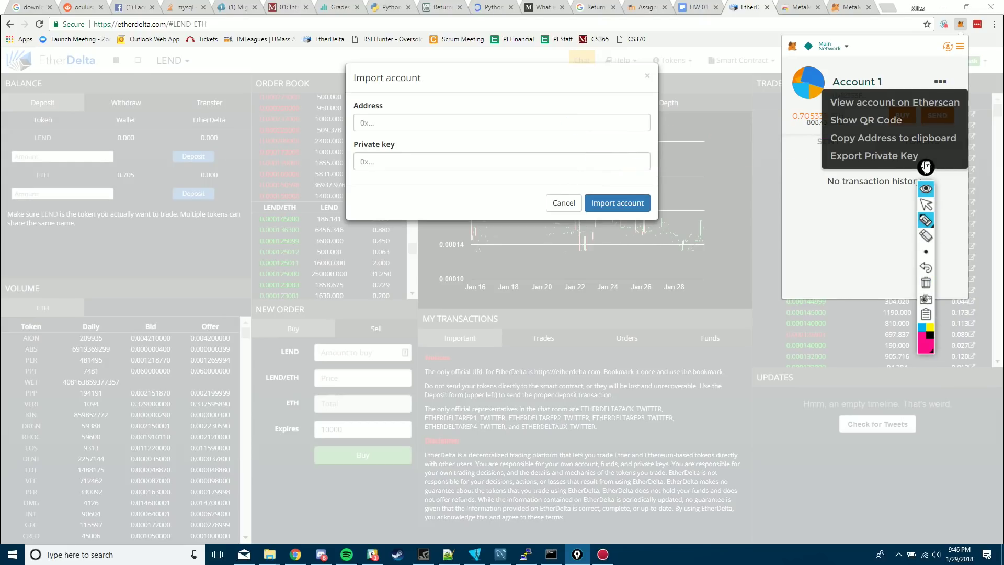
{"action": "left_click", "coordinate": [926, 204]}
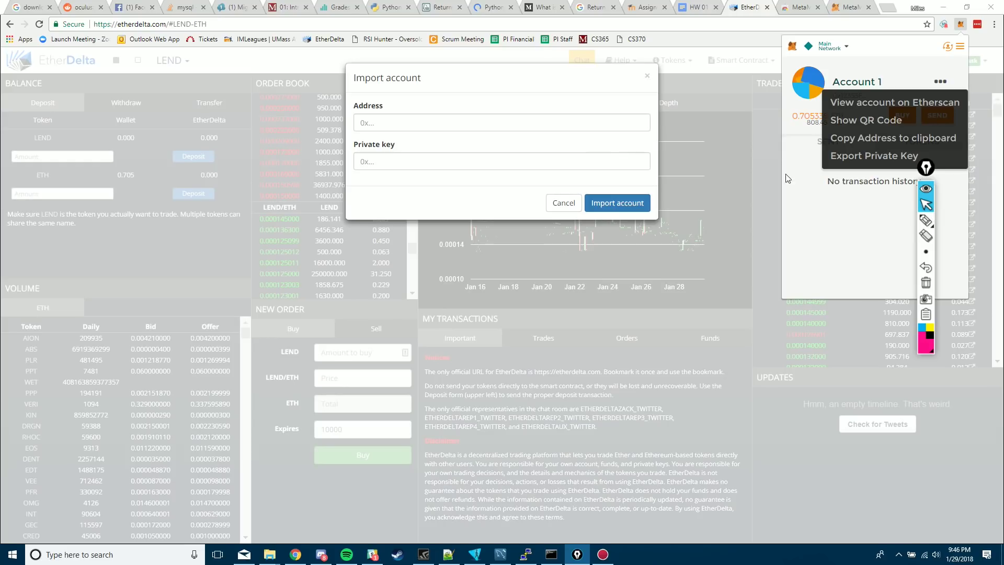
{"action": "left_click", "coordinate": [649, 76]}
Step: Close the Import account dialog without importing, and open and close the account dropdown
{"action": "left_click", "coordinate": [648, 76]}
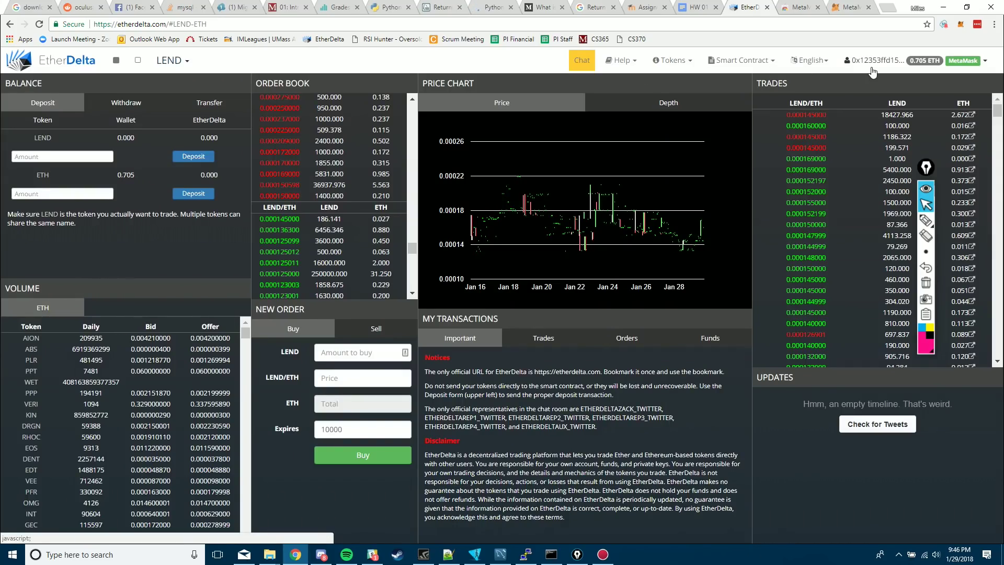
{"action": "left_click", "coordinate": [962, 67]}
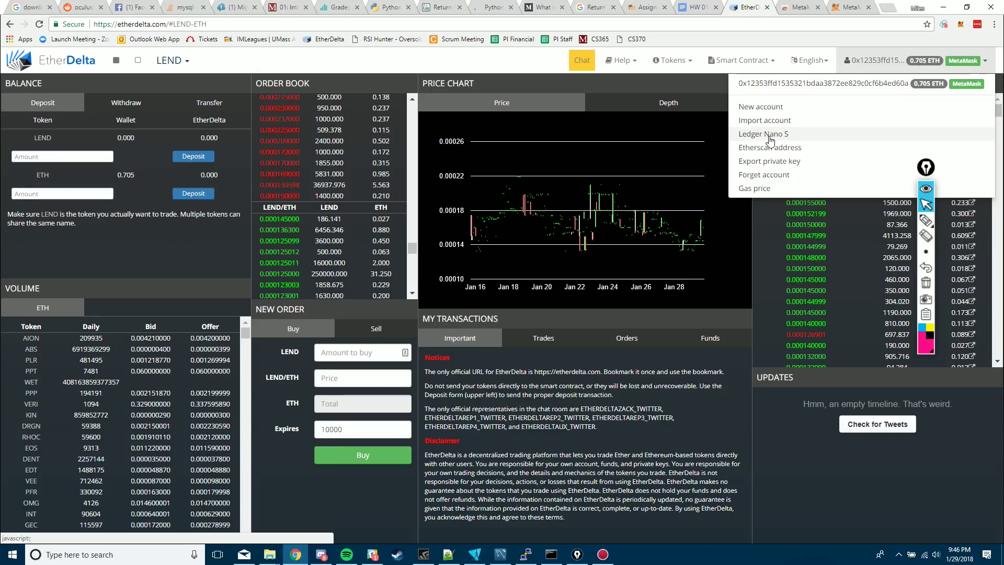
{"action": "left_click", "coordinate": [665, 78]}
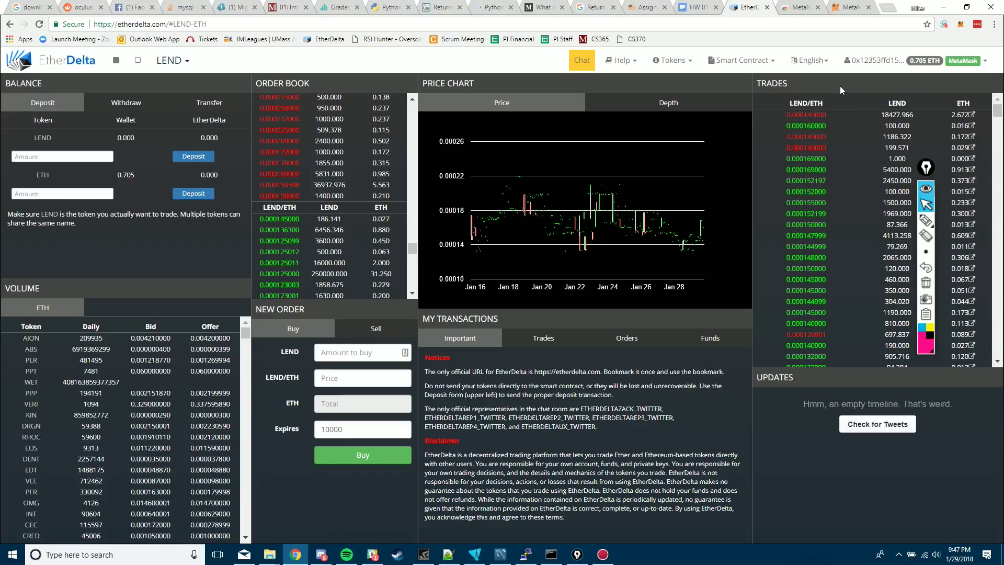
{"action": "left_click", "coordinate": [927, 221]}
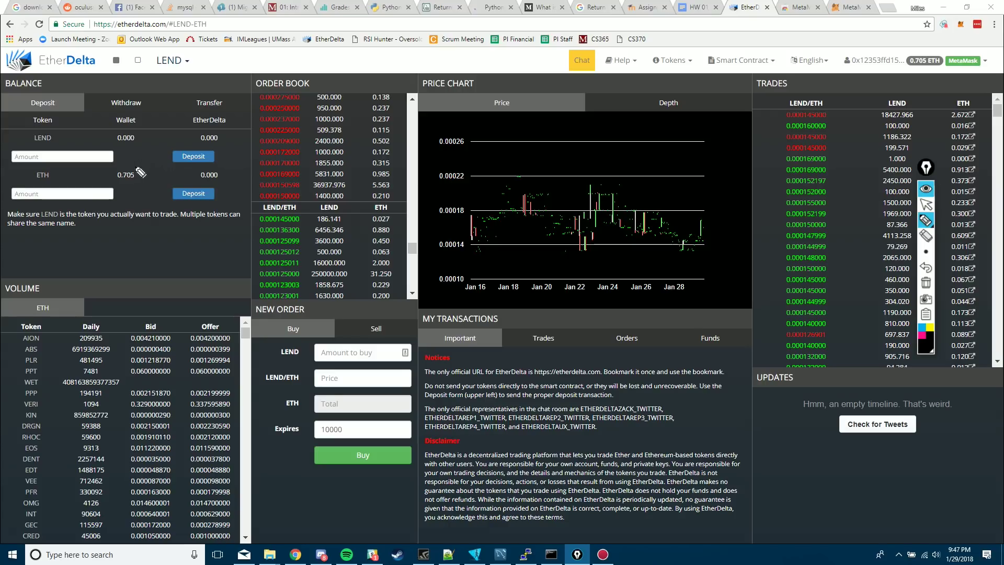
{"action": "mouse_move", "coordinate": [112, 108]}
{"action": "left_mouse_down"}
{"action": "mouse_move", "coordinate": [101, 156]}
{"action": "mouse_move", "coordinate": [133, 199]}
{"action": "mouse_move", "coordinate": [152, 112]}
{"action": "mouse_move", "coordinate": [112, 104]}
{"action": "left_mouse_up"}
{"action": "mouse_move", "coordinate": [198, 119]}
{"action": "left_mouse_down"}
{"action": "mouse_move", "coordinate": [177, 136]}
{"action": "mouse_move", "coordinate": [206, 235]}
{"action": "mouse_move", "coordinate": [251, 157]}
{"action": "mouse_move", "coordinate": [207, 117]}
{"action": "left_mouse_up"}
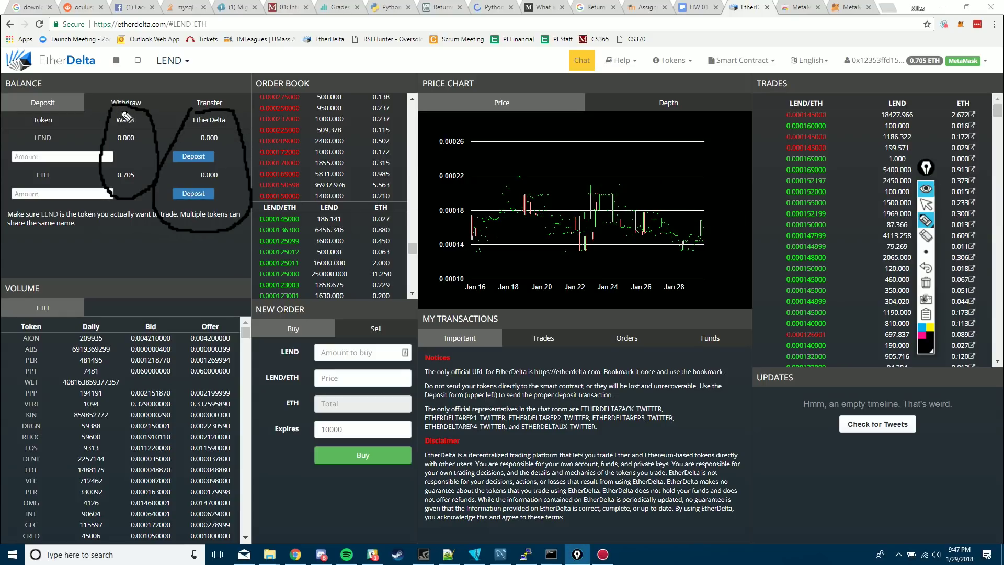
{"action": "mouse_move", "coordinate": [126, 84]}
{"action": "left_mouse_down"}
{"action": "mouse_move", "coordinate": [127, 71]}
{"action": "mouse_move", "coordinate": [126, 97]}
{"action": "mouse_move", "coordinate": [134, 85]}
{"action": "left_mouse_up"}
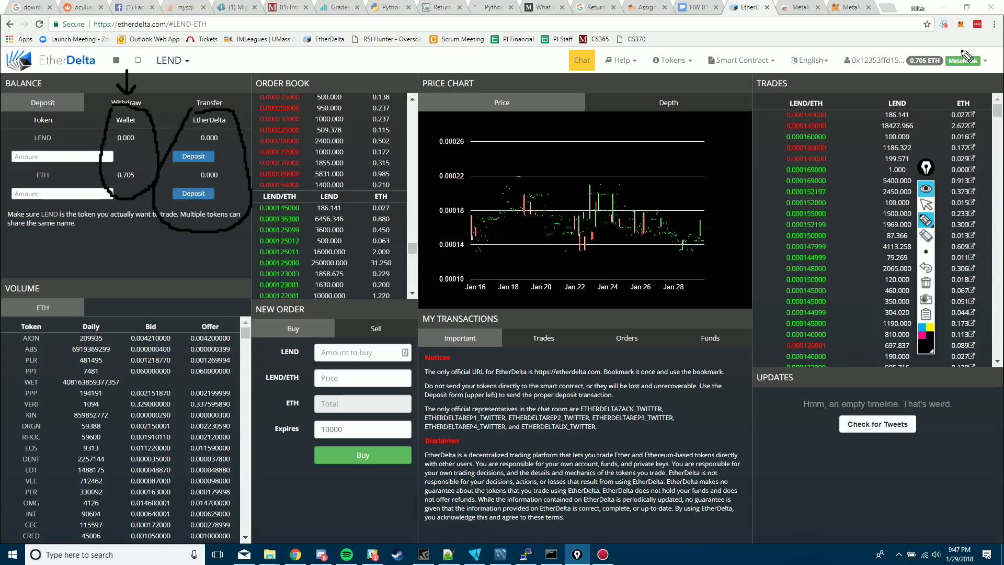
{"action": "mouse_move", "coordinate": [966, 56]}
{"action": "left_mouse_down"}
{"action": "mouse_move", "coordinate": [933, 73]}
{"action": "mouse_move", "coordinate": [960, 82]}
{"action": "mouse_move", "coordinate": [994, 67]}
{"action": "mouse_move", "coordinate": [955, 53]}
{"action": "left_mouse_up"}
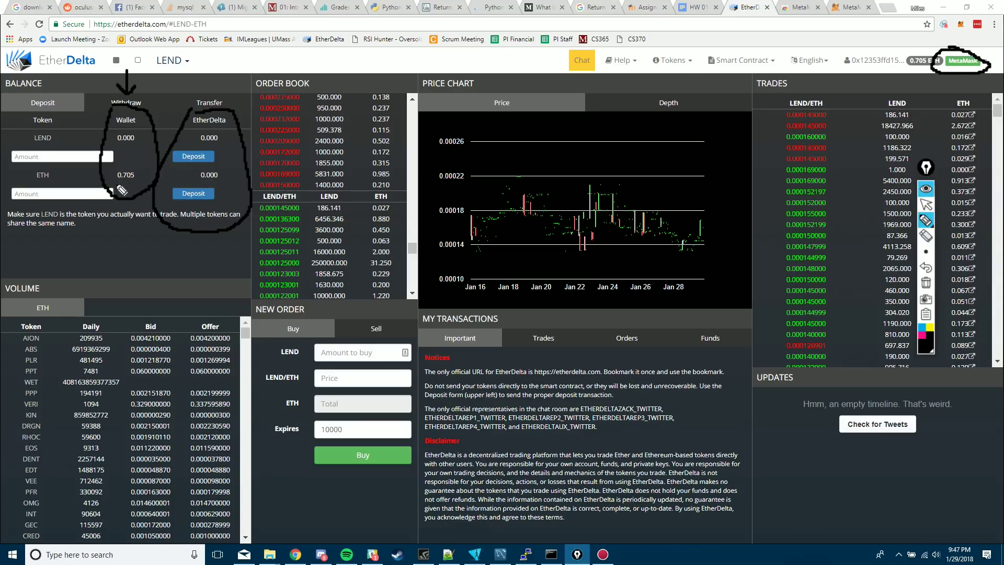
{"action": "left_click_drag", "start_coordinate": [118, 191], "coordinate": [134, 191]}
{"action": "left_click_drag", "start_coordinate": [194, 182], "coordinate": [230, 185]}
{"action": "left_click", "coordinate": [926, 284]}
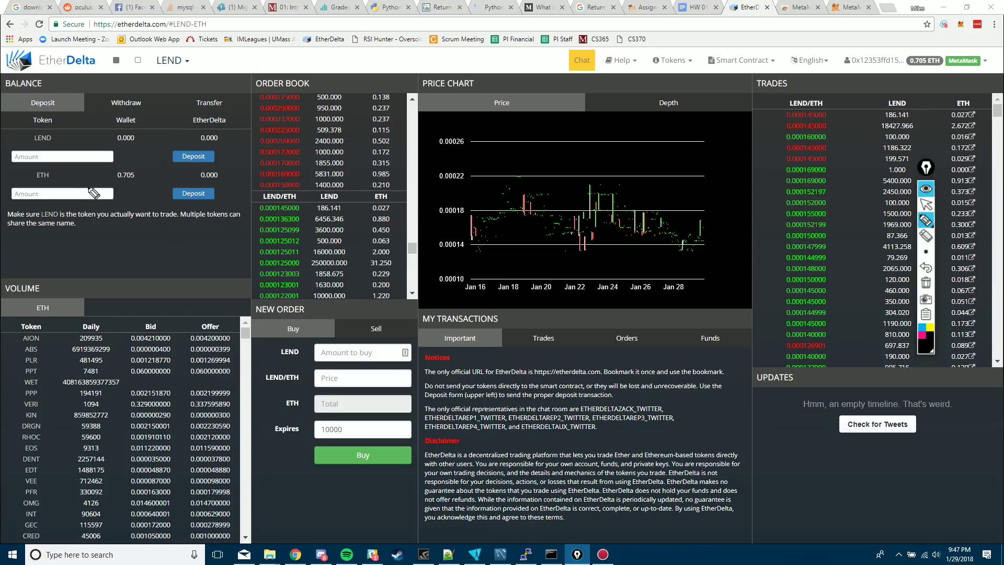
Step: Enter 0.01 as the ETH deposit amount and submit the deposit to the exchange
{"action": "mouse_move", "coordinate": [928, 227]}
{"action": "left_click", "coordinate": [927, 204]}
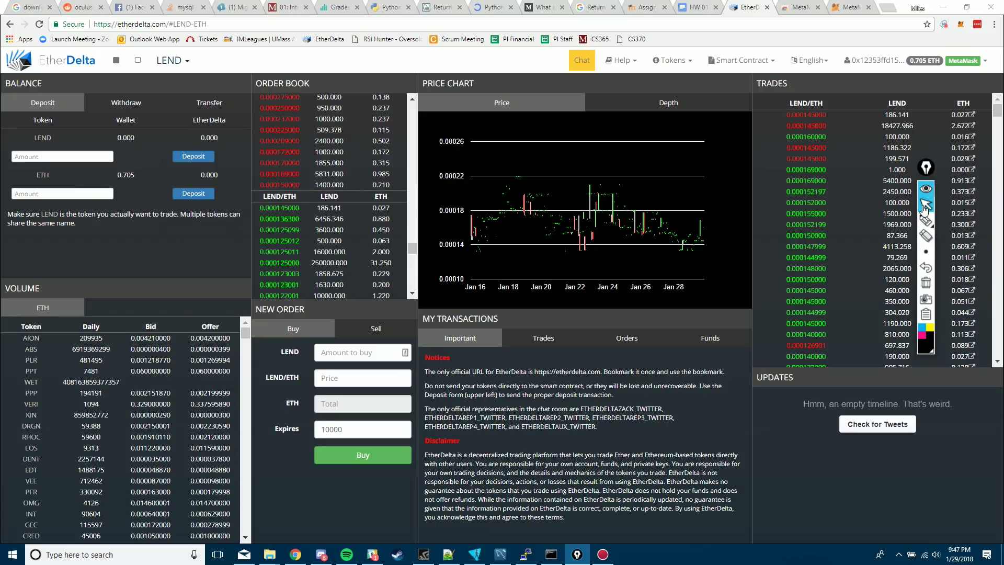
{"action": "left_click", "coordinate": [70, 196]}
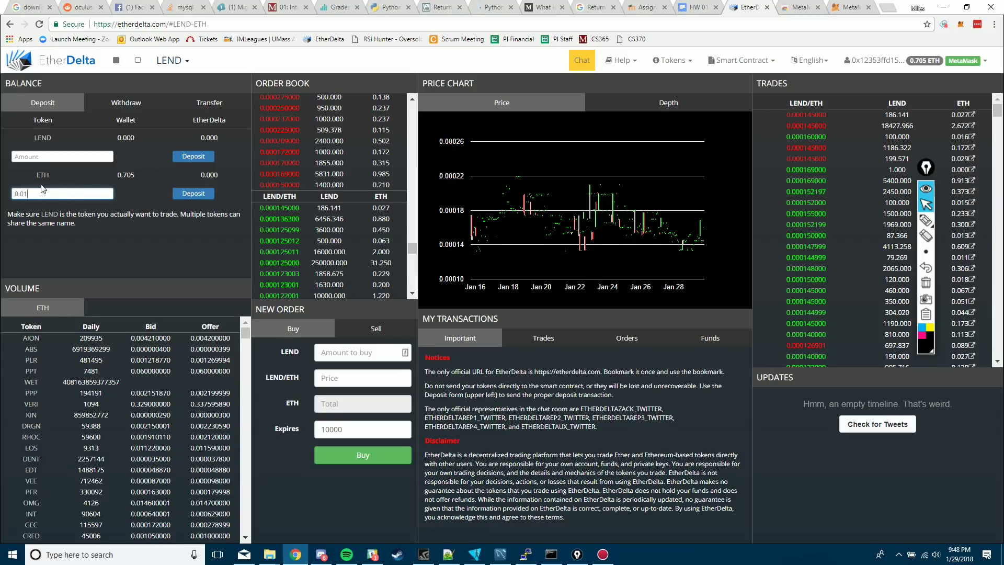
{"action": "left_click", "coordinate": [193, 194]}
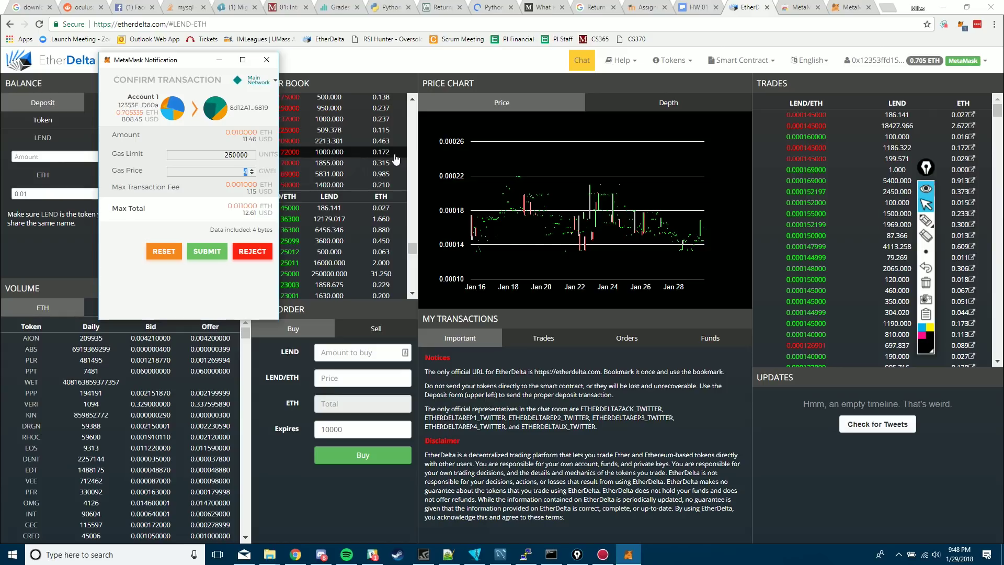
Step: Set gas price to 12 GWEI and gas limit to 125000, then submit the 0.01 ETH deposit
{"action": "type", "text": "12"}
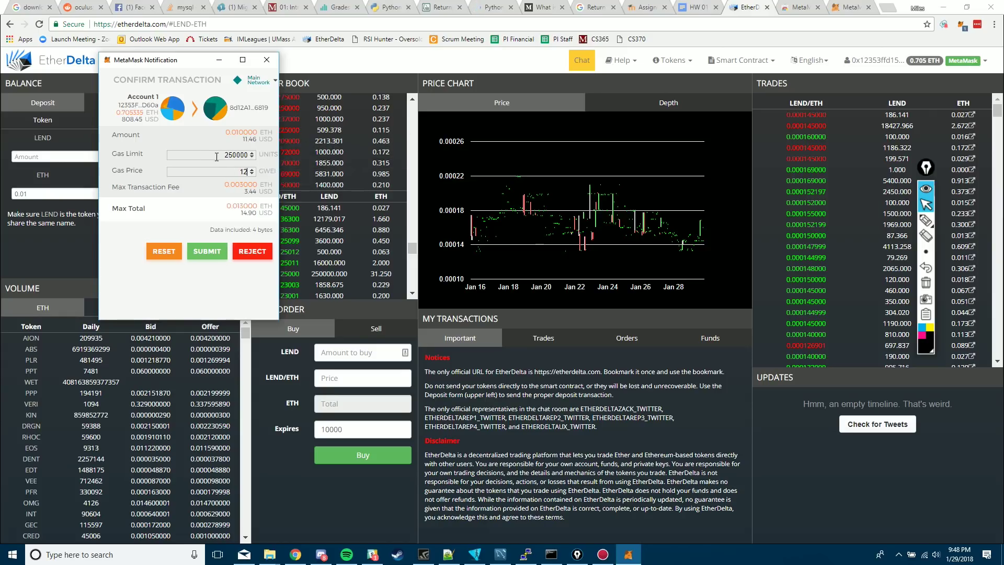
{"action": "left_click_drag", "start_coordinate": [237, 156], "coordinate": [236, 156]}
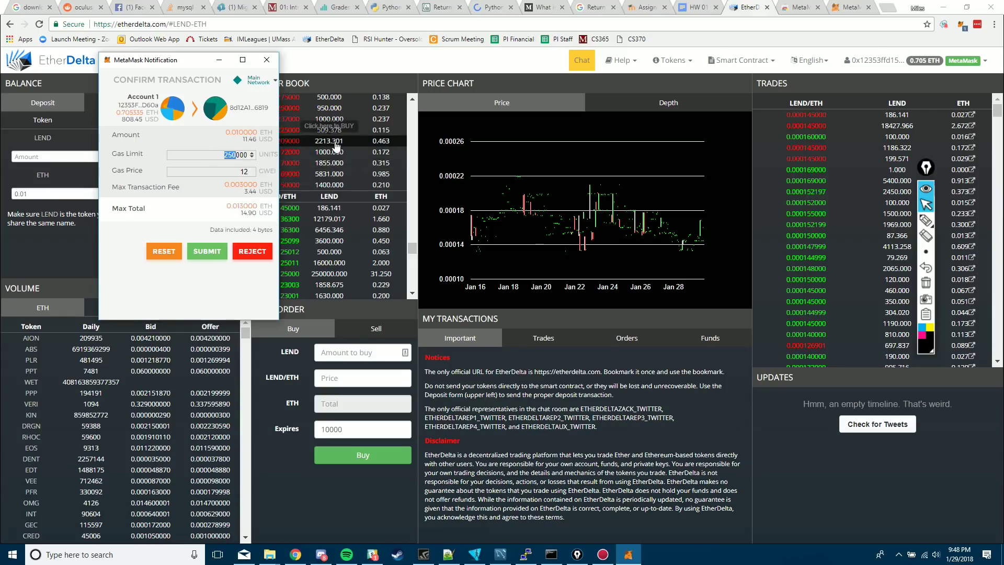
{"action": "type", "text": "125"}
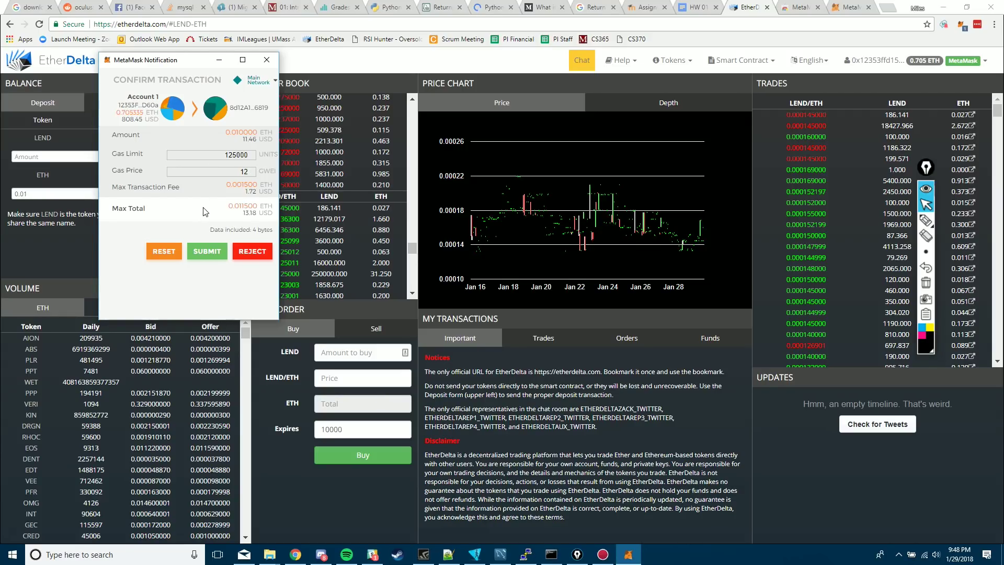
{"action": "left_click", "coordinate": [209, 253]}
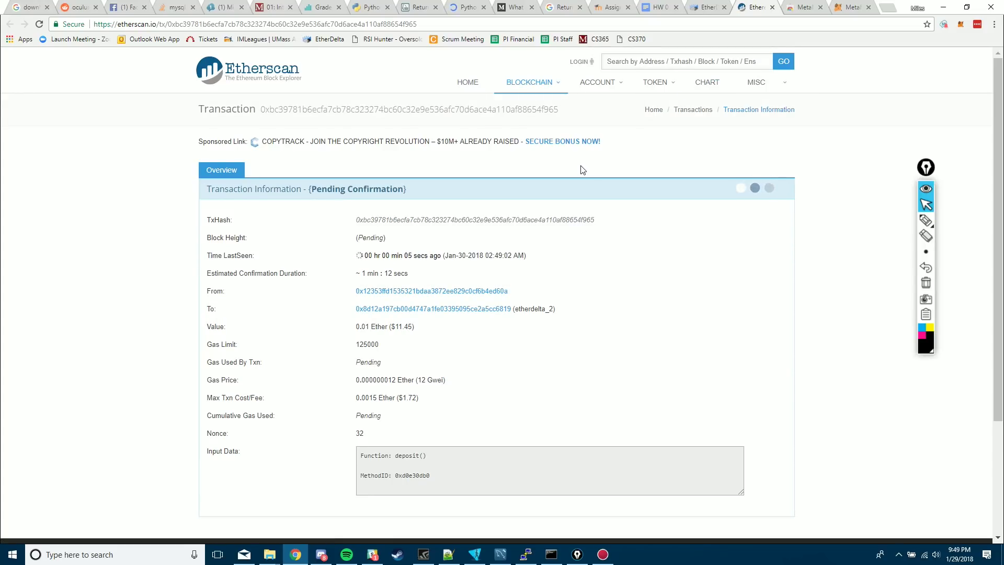
Step: Review the pending 0.01 ETH deposit on Etherscan and dismiss EtherDelta's transaction-created notice
{"action": "scroll", "coordinate": [582, 168], "scroll_direction": "down", "scroll_amount": 1}
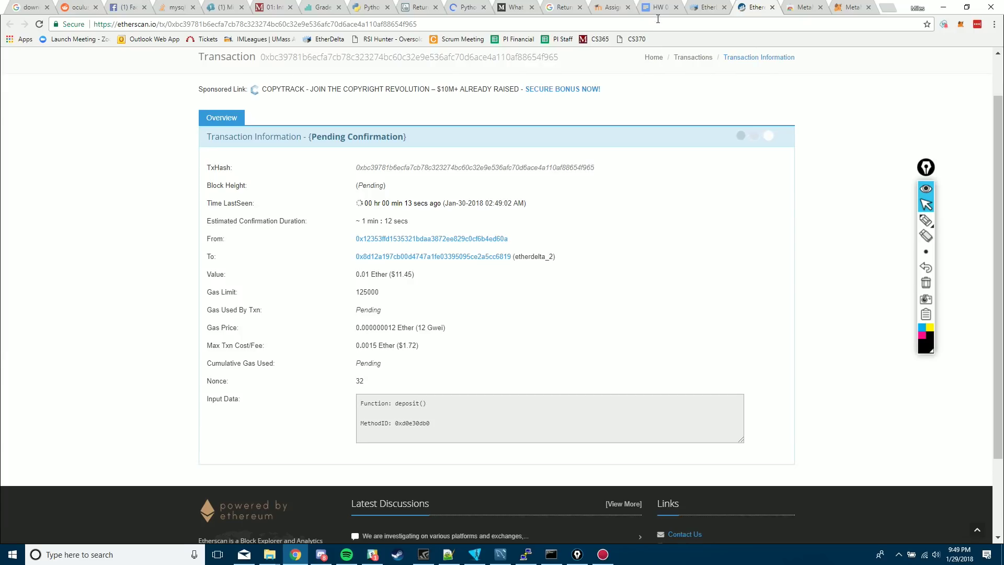
{"action": "left_click", "coordinate": [704, 7]}
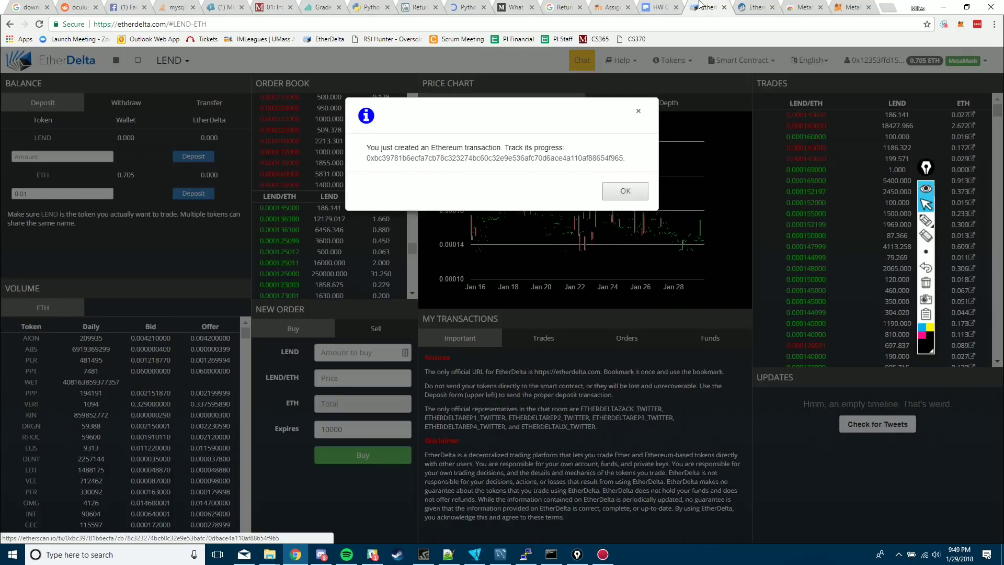
{"action": "left_click", "coordinate": [626, 194]}
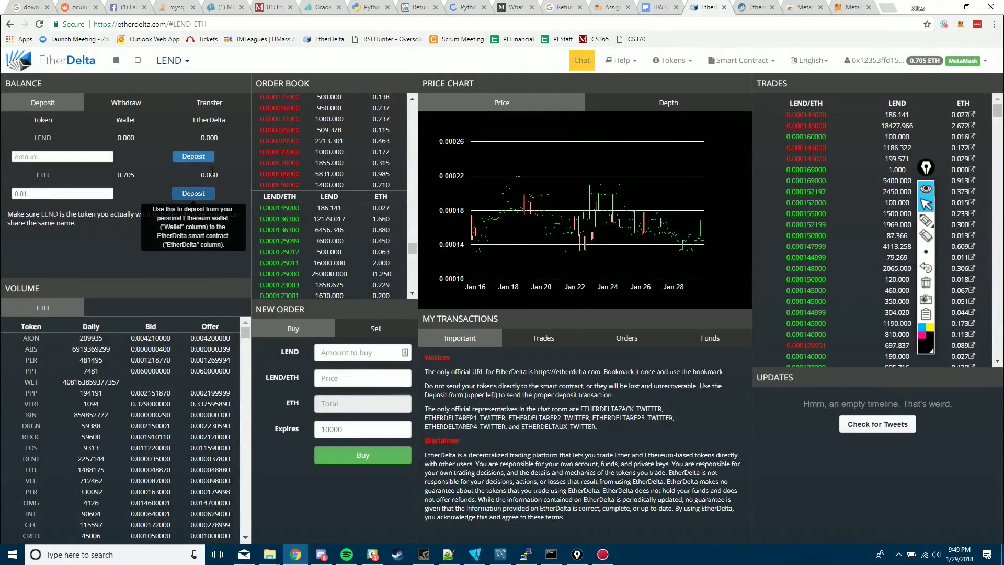
{"action": "left_click", "coordinate": [752, 6]}
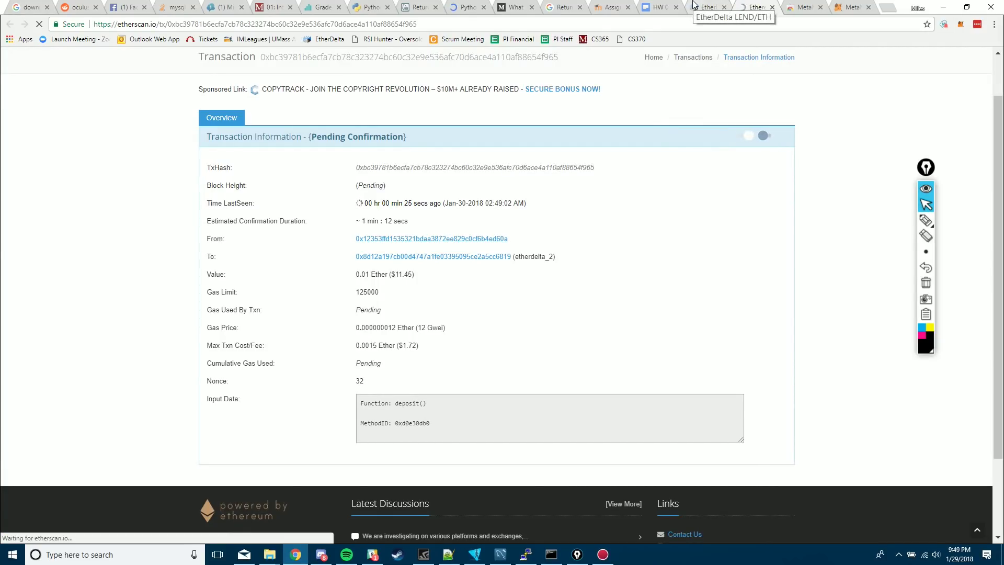
{"action": "left_click", "coordinate": [694, 5]}
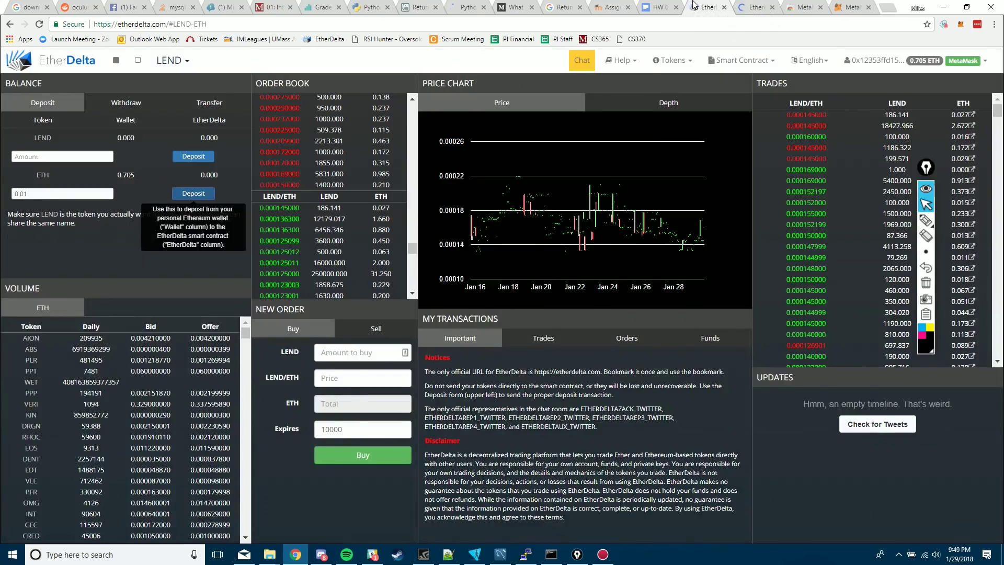
Step: Show the Withdraw form and annotate how exchange balance returns to the Wallet column
{"action": "left_click", "coordinate": [129, 104]}
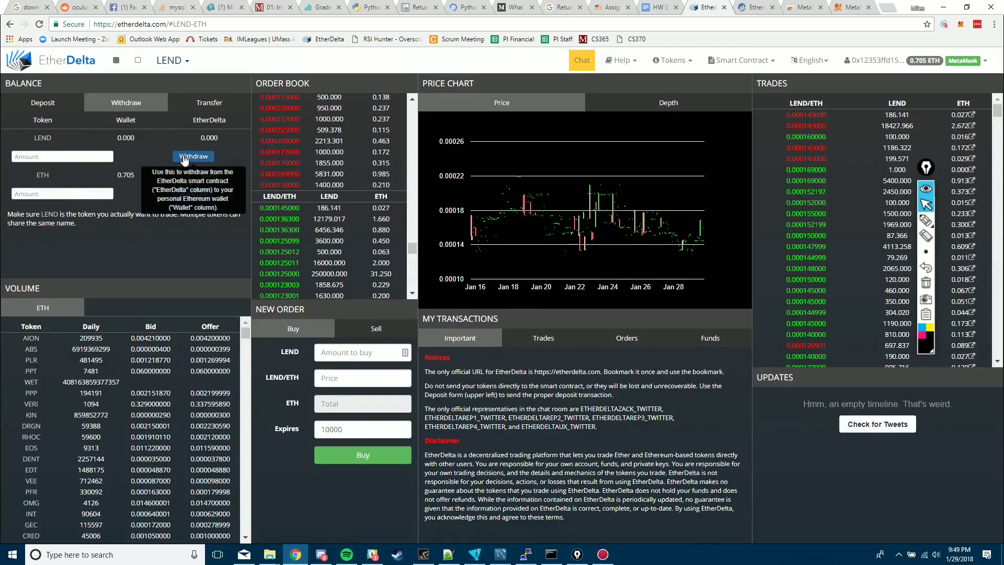
{"action": "left_click", "coordinate": [927, 220]}
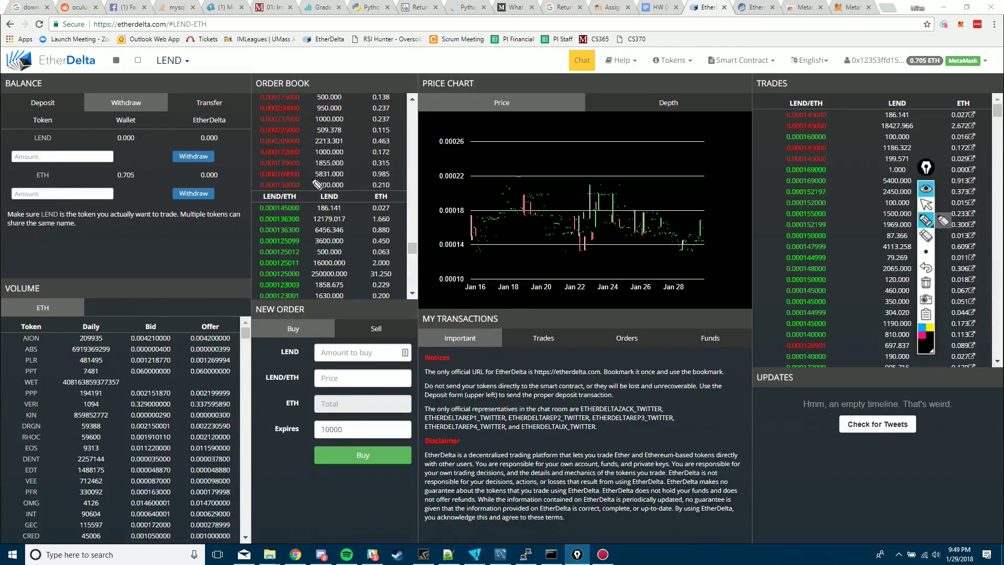
{"action": "mouse_move", "coordinate": [178, 106]}
{"action": "left_mouse_down"}
{"action": "mouse_move", "coordinate": [163, 180]}
{"action": "mouse_move", "coordinate": [235, 111]}
{"action": "mouse_move", "coordinate": [198, 106]}
{"action": "left_mouse_up"}
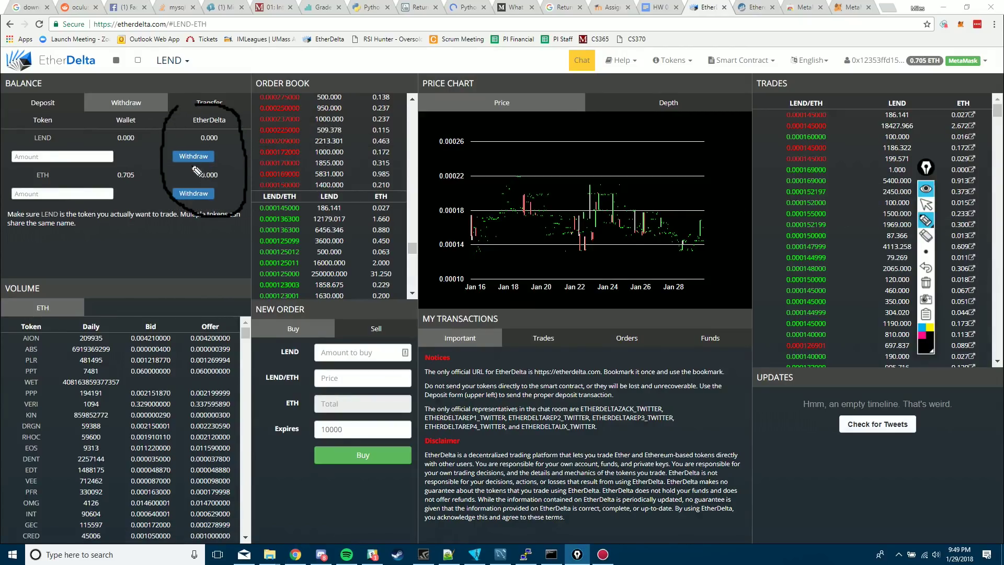
{"action": "mouse_move", "coordinate": [176, 224]}
{"action": "left_mouse_down"}
{"action": "mouse_move", "coordinate": [181, 234]}
{"action": "mouse_move", "coordinate": [130, 232]}
{"action": "mouse_move", "coordinate": [117, 246]}
{"action": "mouse_move", "coordinate": [135, 227]}
{"action": "left_mouse_up"}
{"action": "mouse_move", "coordinate": [110, 97]}
{"action": "left_mouse_down"}
{"action": "mouse_move", "coordinate": [103, 128]}
{"action": "mouse_move", "coordinate": [129, 186]}
{"action": "mouse_move", "coordinate": [143, 106]}
{"action": "left_mouse_up"}
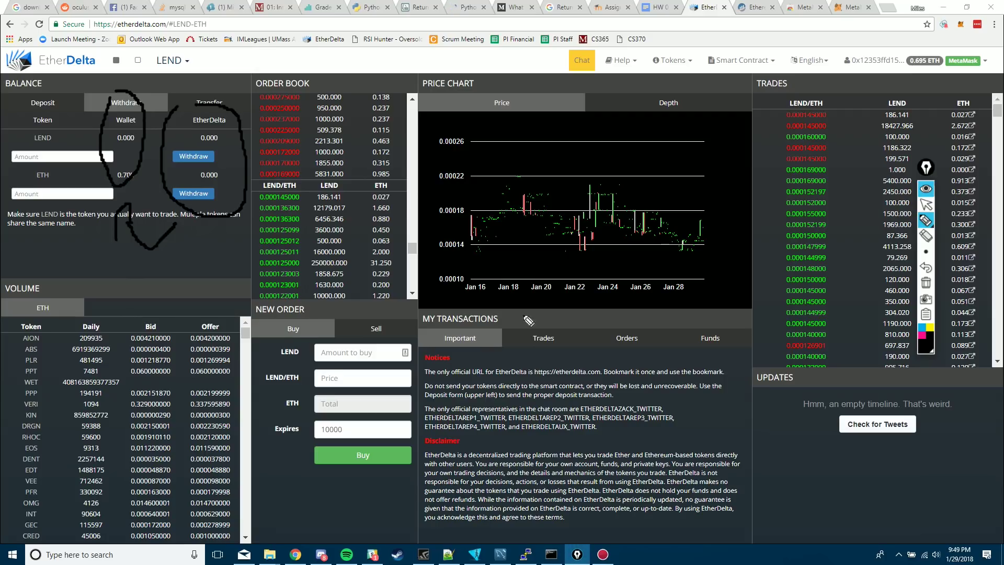
{"action": "left_click", "coordinate": [931, 284]}
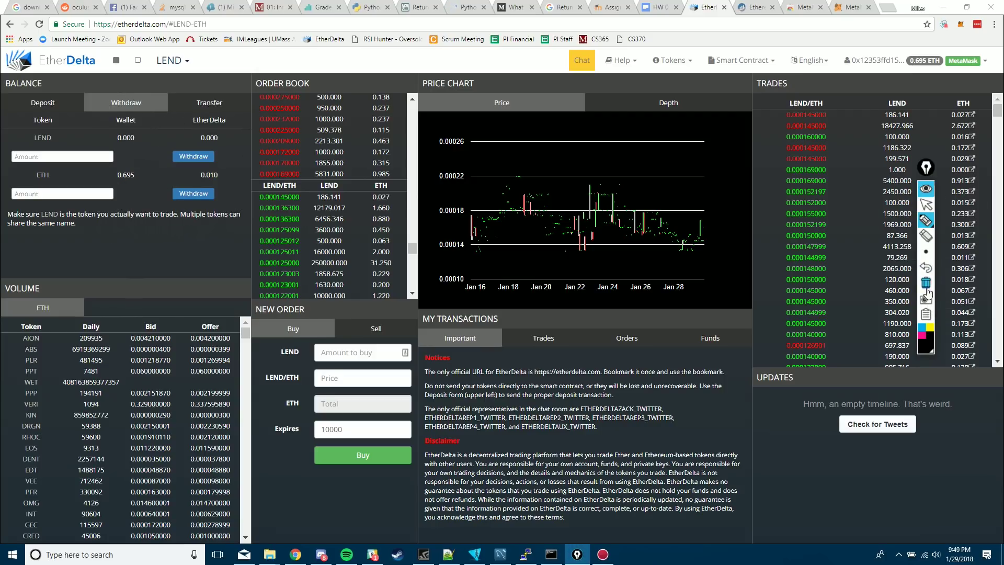
{"action": "left_click", "coordinate": [926, 205]}
Step: Browse the Transfer, Withdraw and Deposit forms, then view the deposit on Etherscan
{"action": "left_click", "coordinate": [176, 102]}
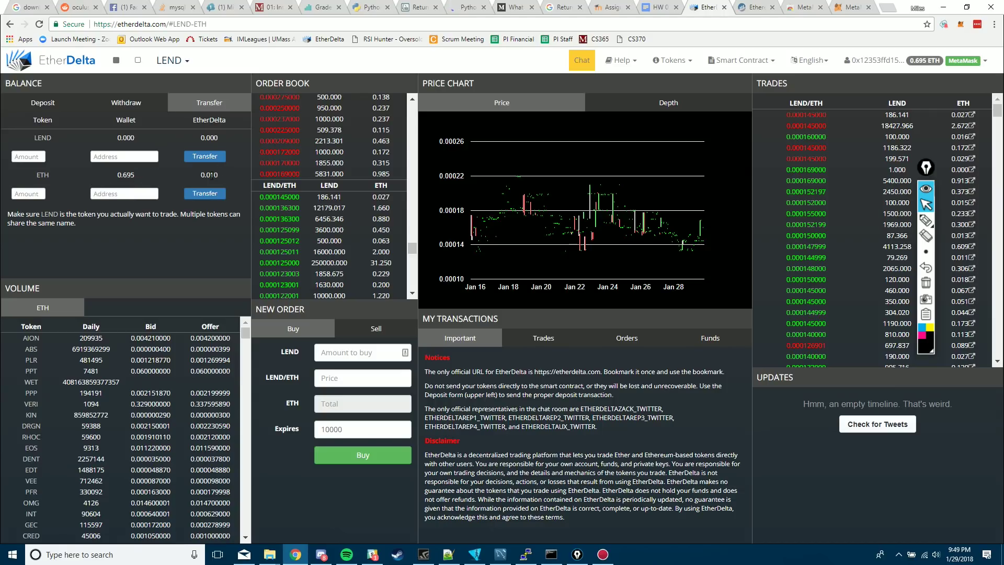
{"action": "left_click", "coordinate": [113, 102]}
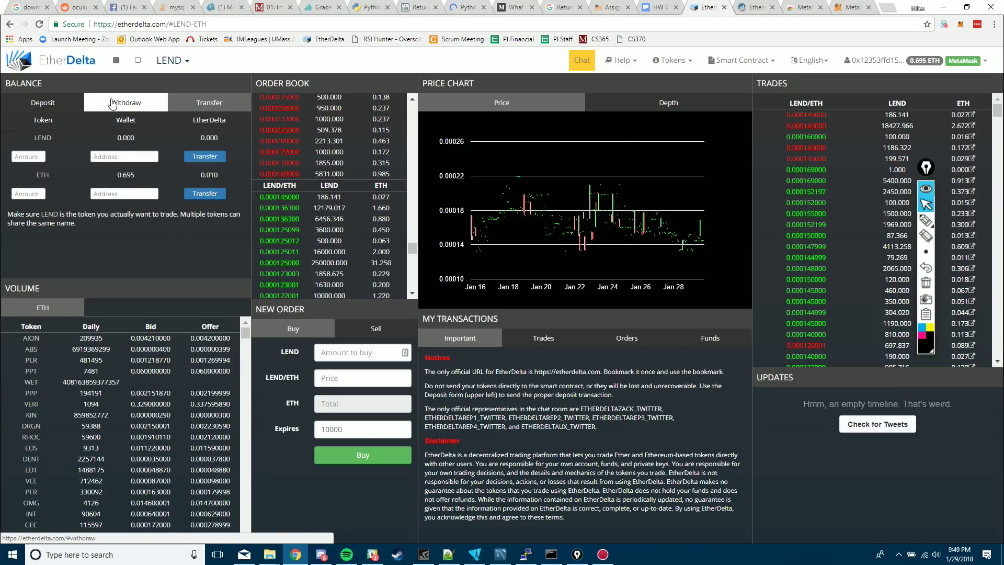
{"action": "left_click", "coordinate": [59, 107]}
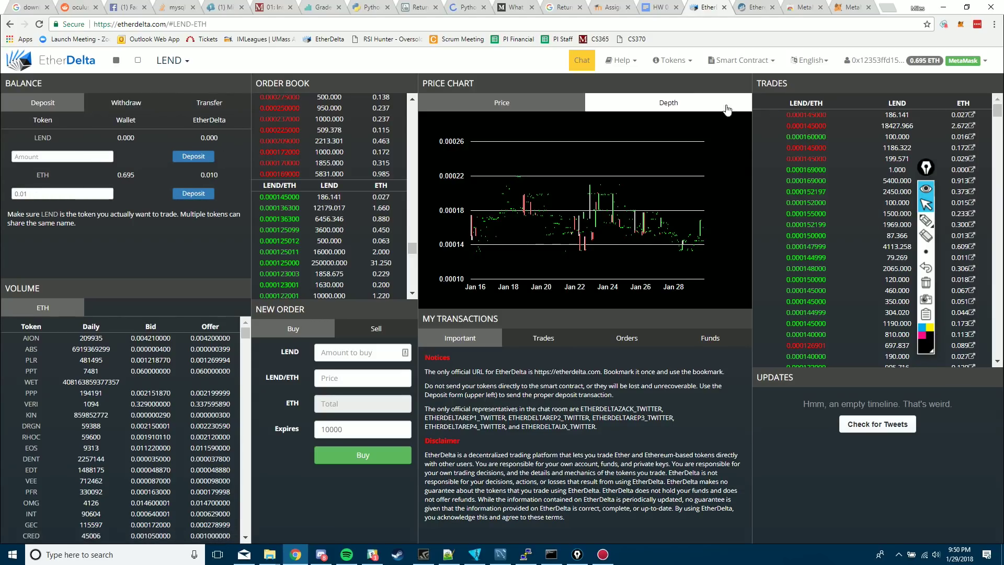
{"action": "left_click", "coordinate": [762, 6]}
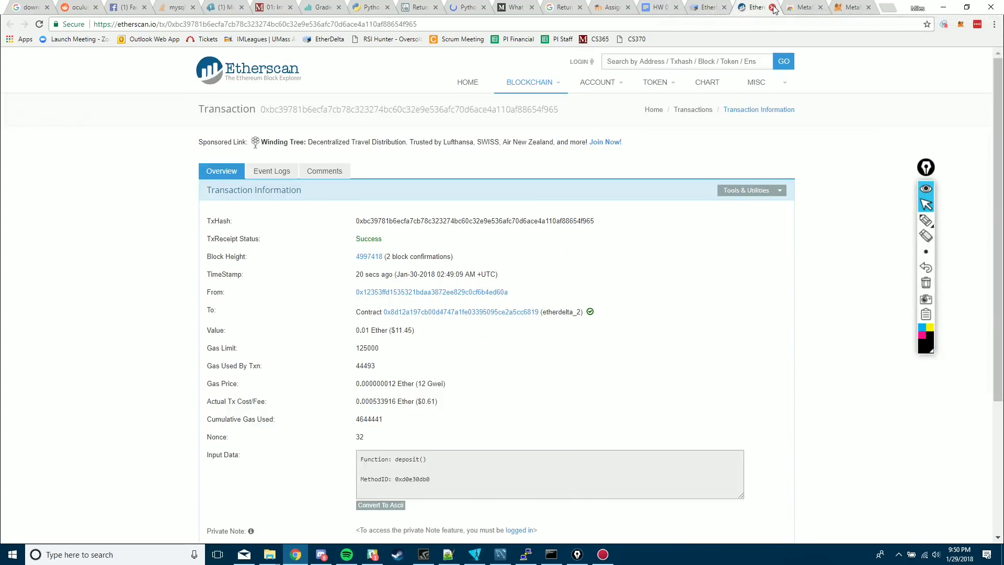
Step: Close the Etherscan tab and highlight the 0.010 ETH now held on the exchange
{"action": "left_click", "coordinate": [773, 7]}
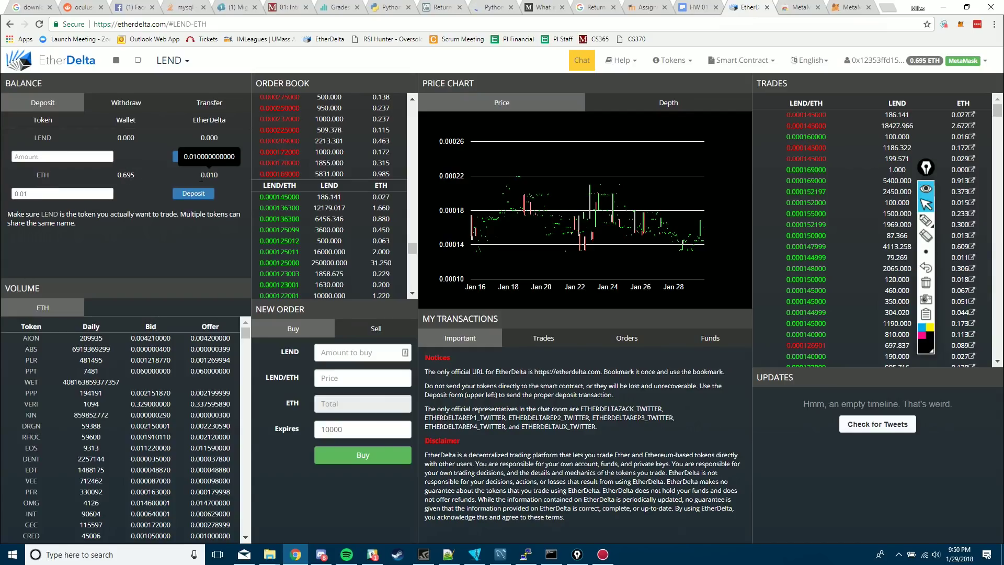
{"action": "left_click_drag", "start_coordinate": [200, 176], "coordinate": [221, 180]}
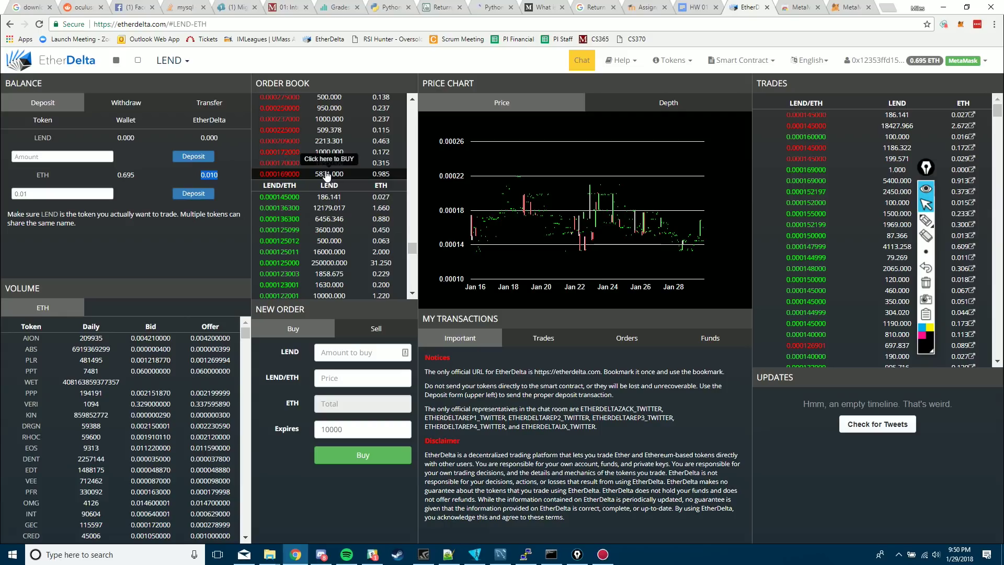
{"action": "left_click", "coordinate": [335, 353]}
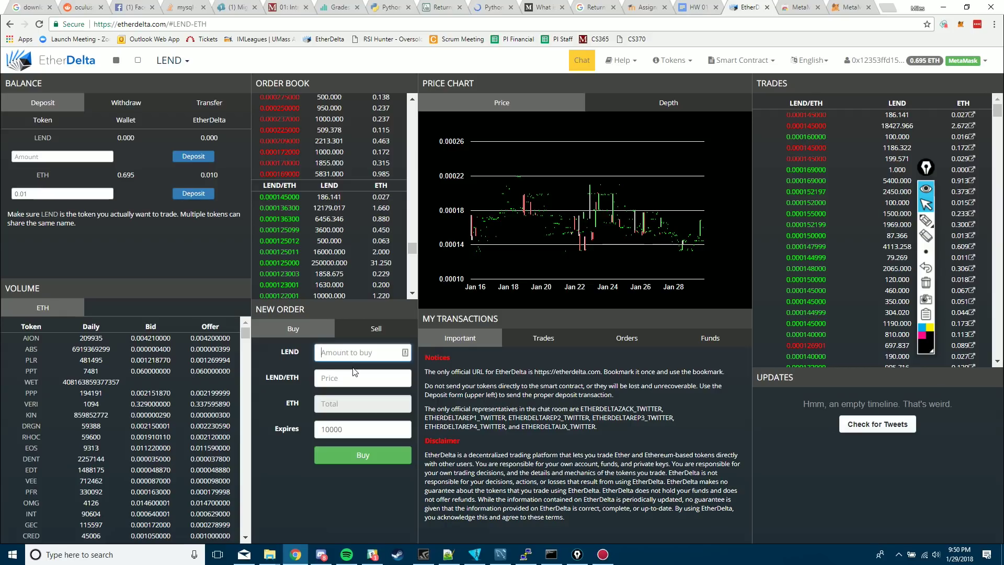
Step: Fill the Buy form with price 0.000145 and amount 70 LEND, leaving expiry at 10000
{"action": "type", "text": "10"}
{"action": "left_click", "coordinate": [347, 377]}
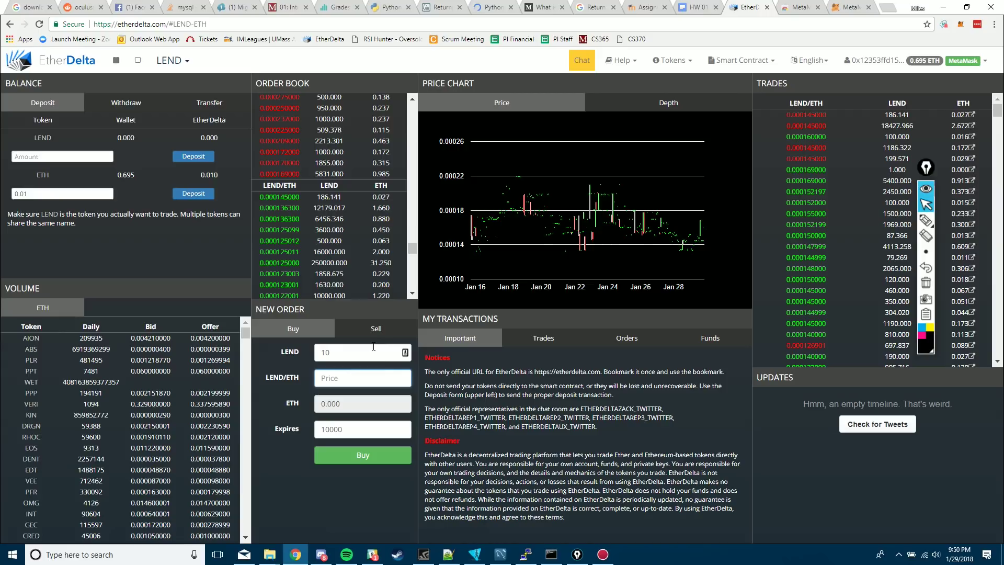
{"action": "type", "text": "0.000145"}
{"action": "left_click", "coordinate": [356, 428]}
{"action": "left_click", "coordinate": [354, 407]}
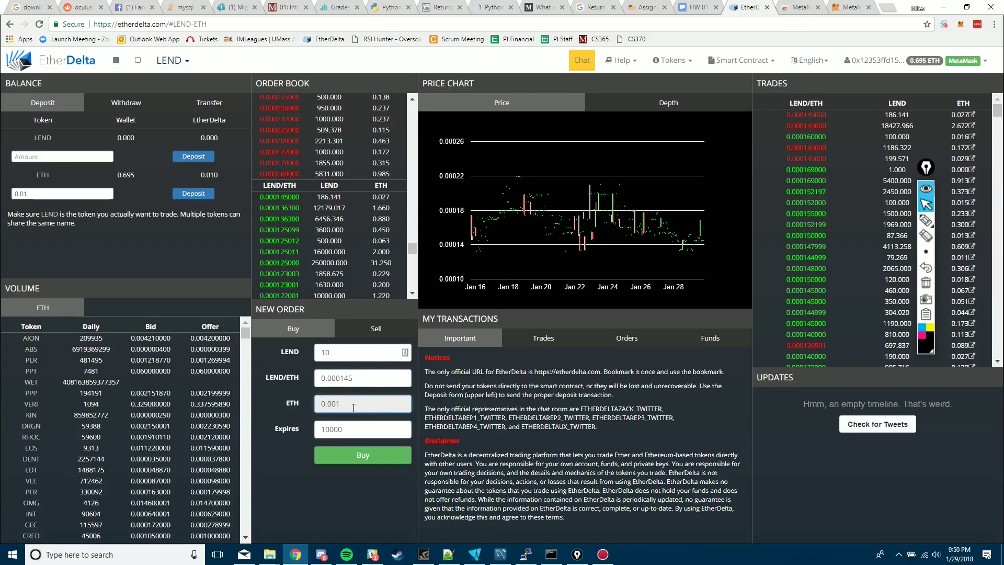
{"action": "left_click", "coordinate": [339, 353]}
{"action": "type", "text": "0"}
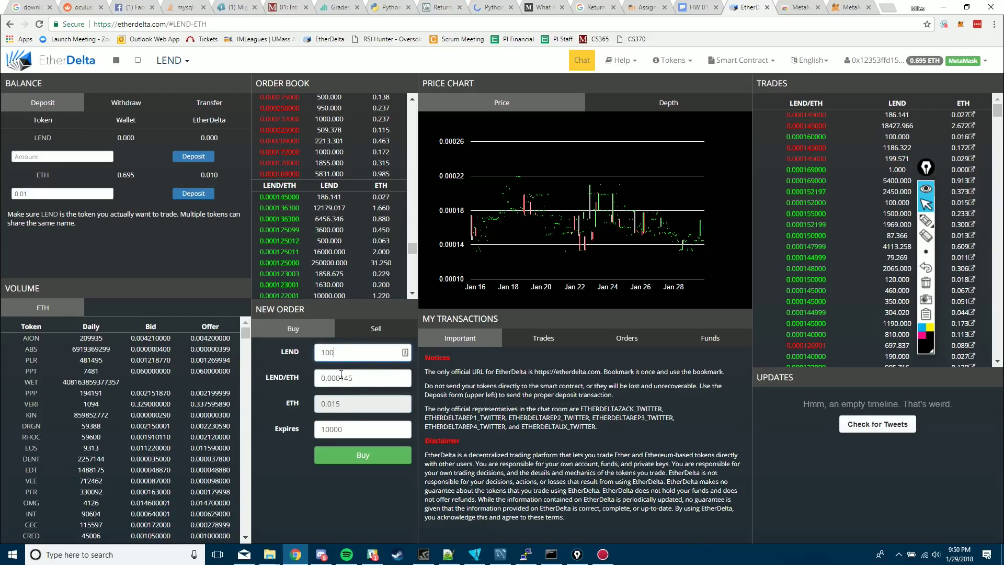
{"action": "key", "text": "BackSpace"}
{"action": "key", "text": "BackSpace"}
{"action": "key", "text": "BackSpace"}
{"action": "type", "text": "70"}
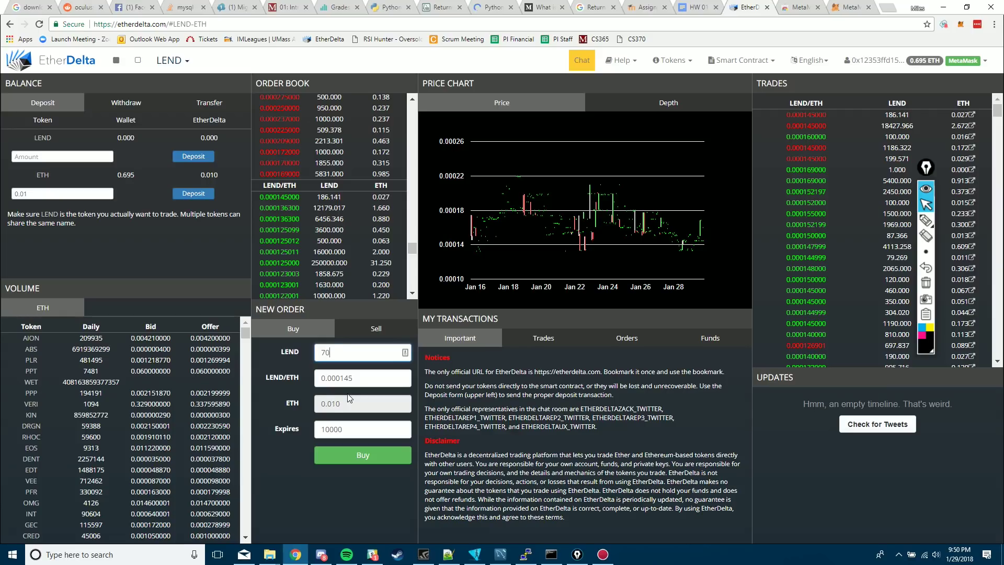
Step: Buy 20 LEND from the 5831 LEND sell offer priced at 0.000169 ETH
{"action": "left_click", "coordinate": [334, 174]}
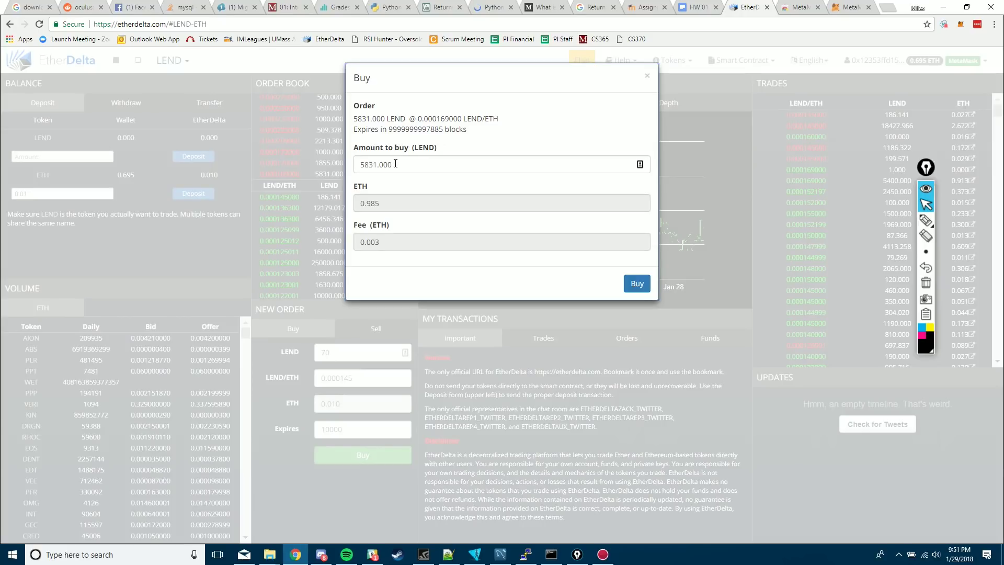
{"action": "left_click_drag", "start_coordinate": [397, 164], "coordinate": [339, 161]}
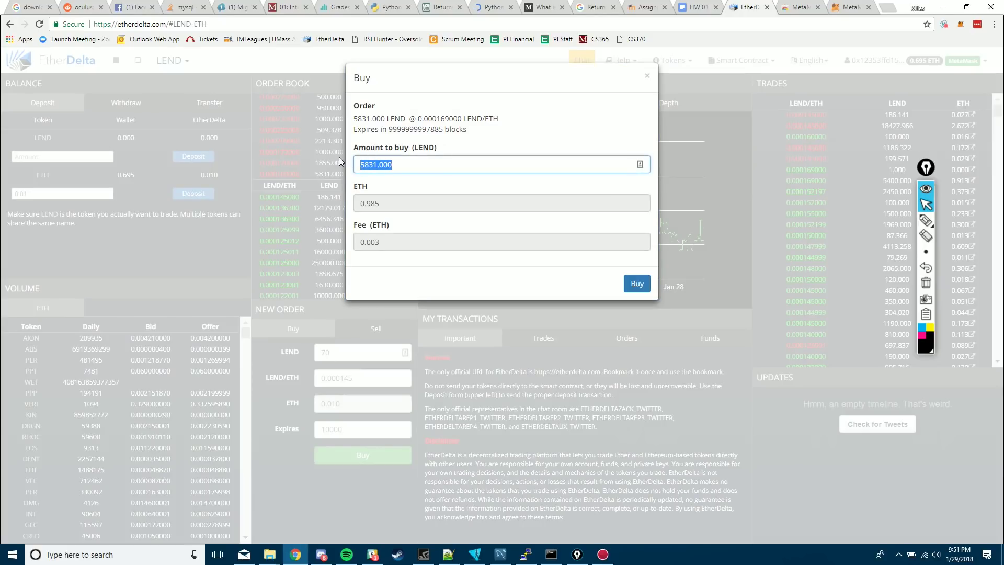
{"action": "type", "text": "20"}
{"action": "left_click", "coordinate": [637, 283]}
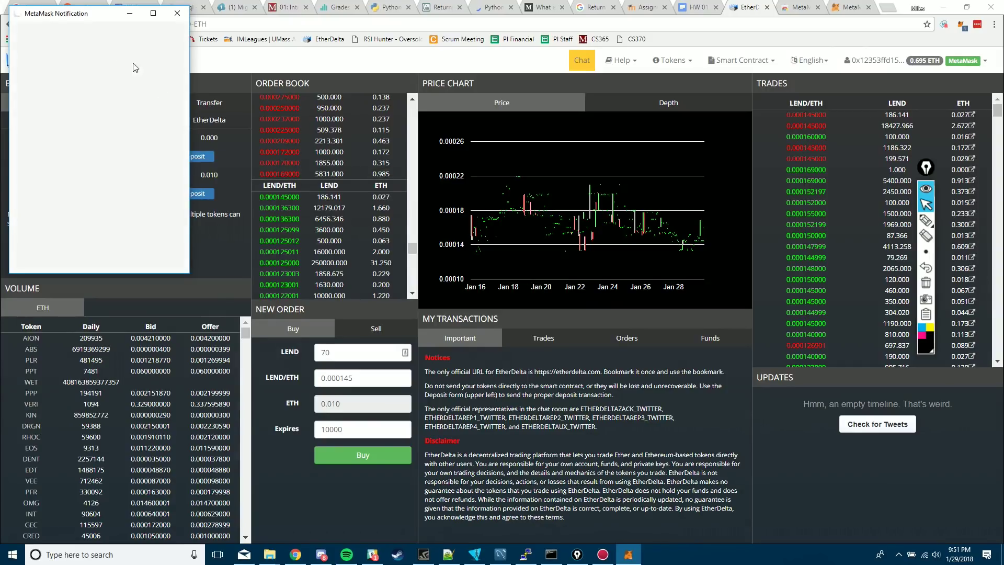
Step: Submit the trade in MetaMask at 12 GWEI gas price and 125000 gas limit, then dismiss the alert
{"action": "left_click_drag", "start_coordinate": [57, 14], "coordinate": [273, 51]}
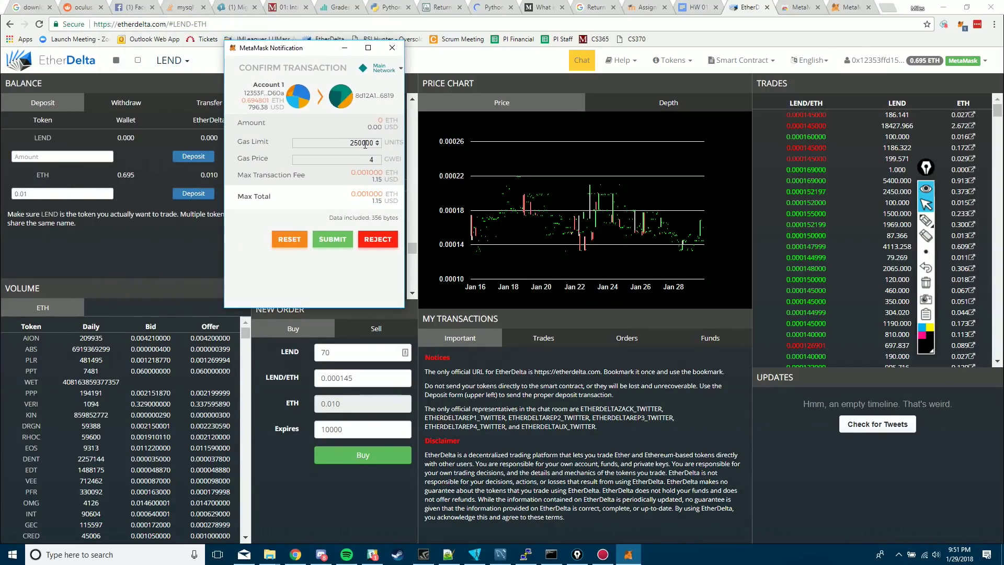
{"action": "type", "text": "12"}
{"action": "double_click", "coordinate": [350, 142]}
{"action": "type", "text": "125000"}
{"action": "left_click", "coordinate": [327, 241]}
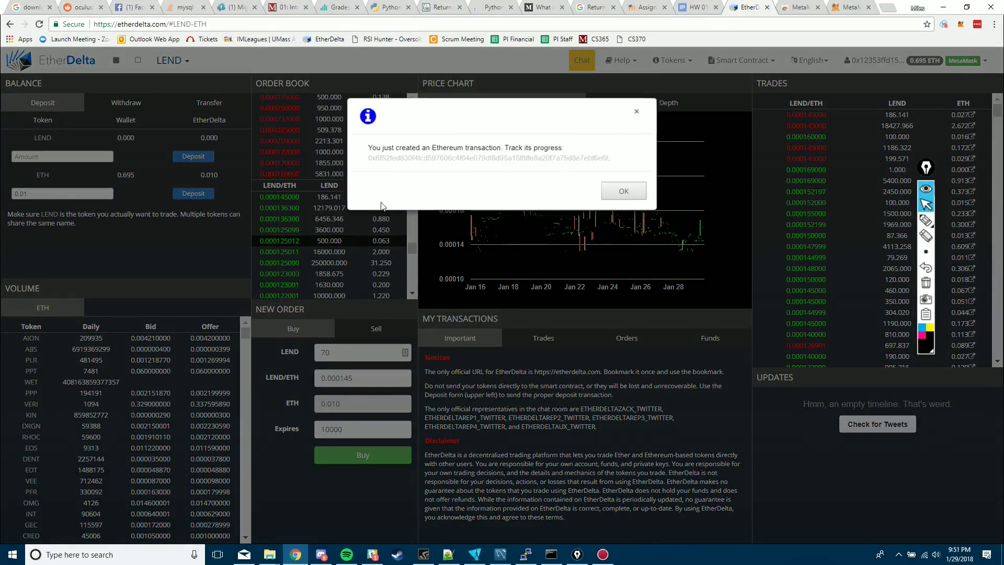
{"action": "left_click", "coordinate": [622, 190]}
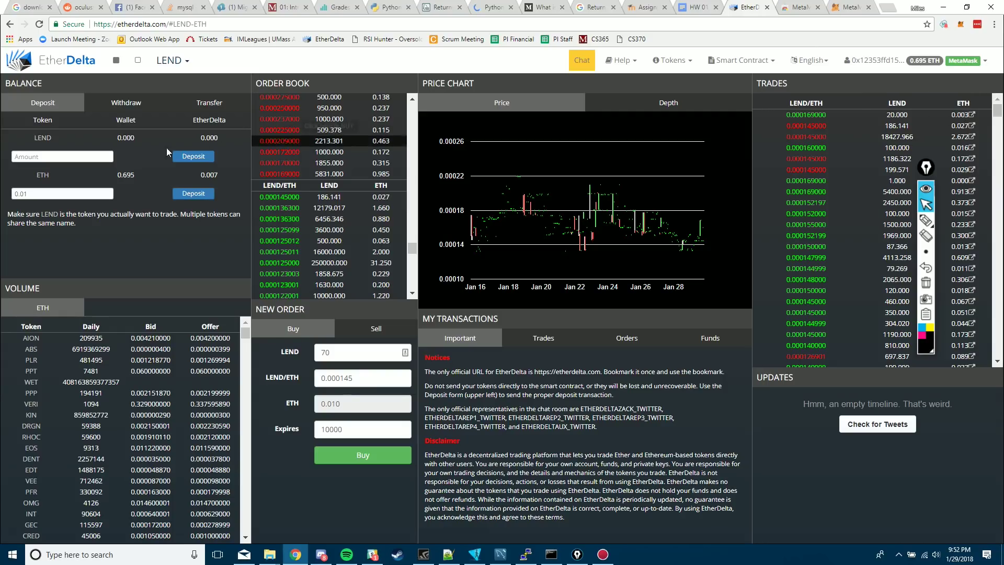
Step: Switch between the Balance panel's Withdraw and Deposit forms, then reload the LEND/ETH page
{"action": "left_click", "coordinate": [117, 107]}
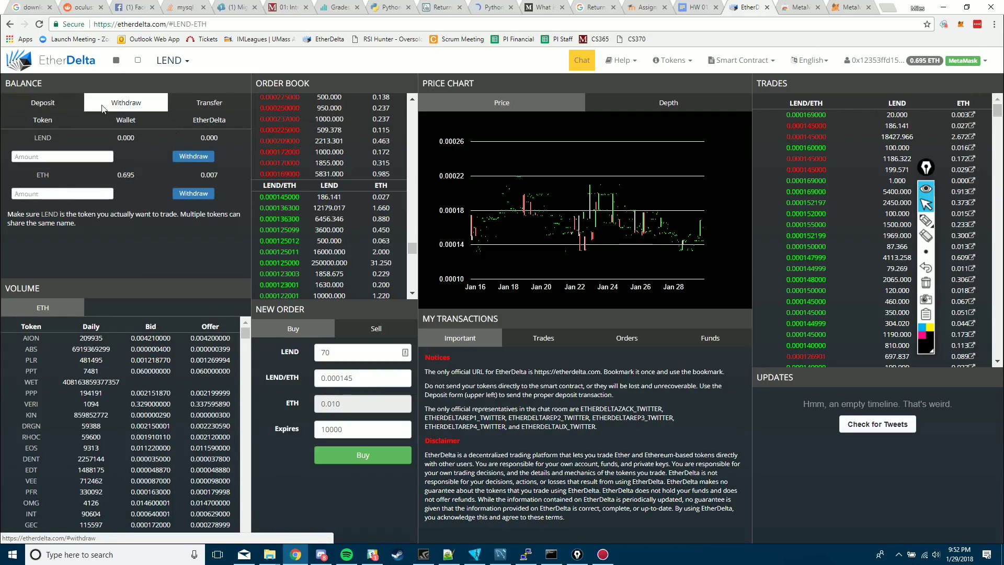
{"action": "left_click", "coordinate": [63, 107]}
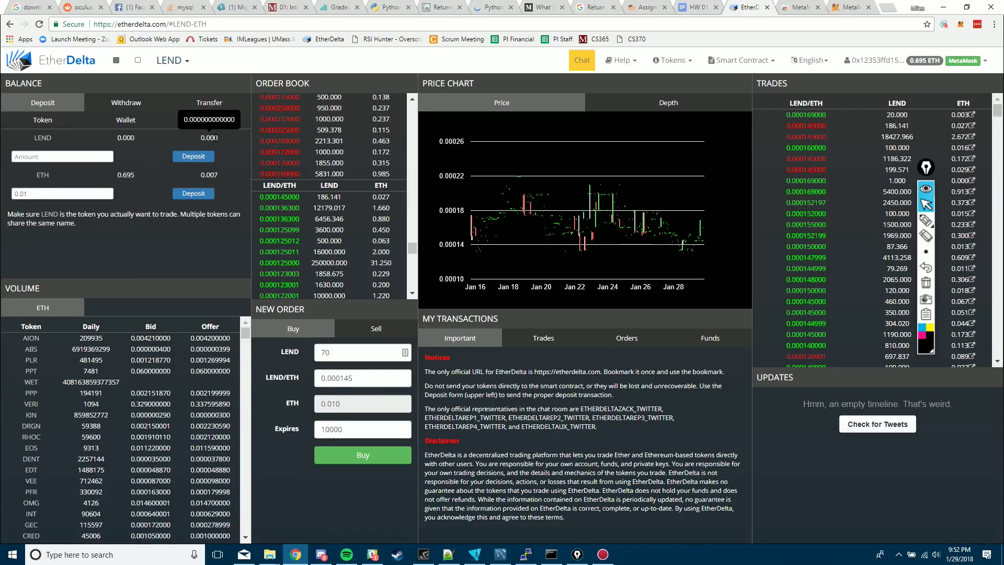
{"action": "left_click", "coordinate": [42, 23]}
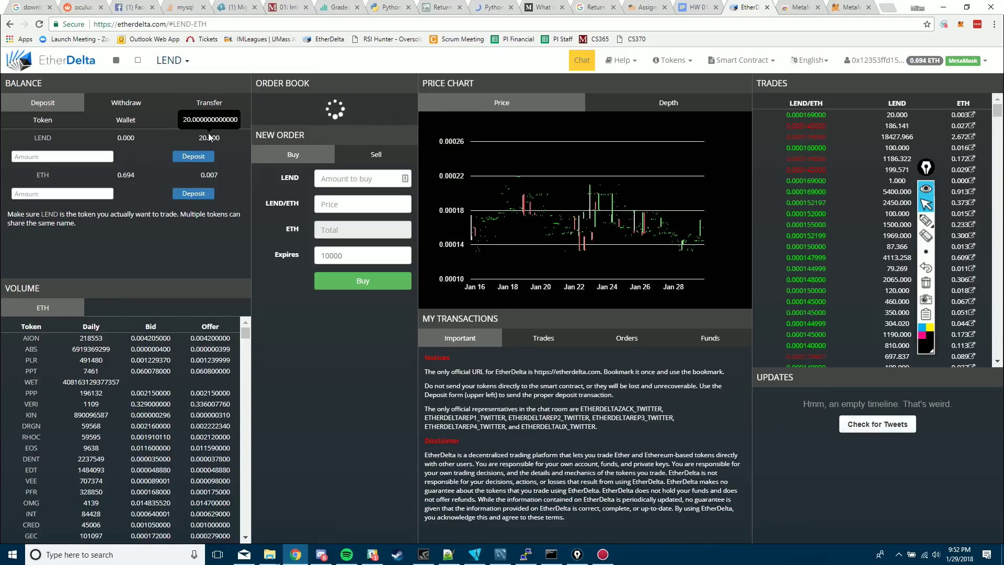
{"action": "left_click", "coordinate": [361, 179]}
Step: Enter a sell order of 20 LEND at 0.000150 ETH each and submit it
{"action": "left_click", "coordinate": [360, 156]}
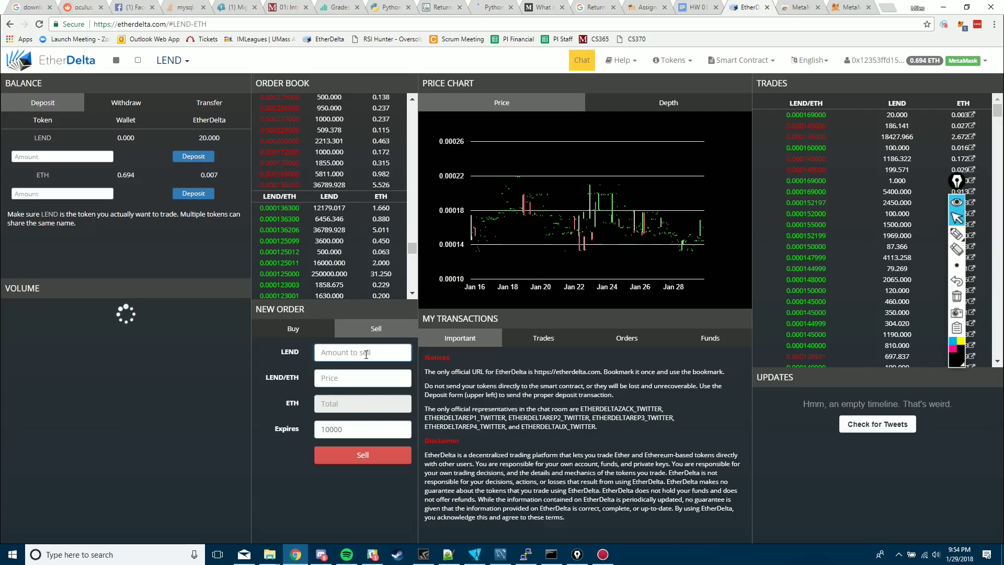
{"action": "type", "text": "20"}
{"action": "key", "text": "Tab"}
{"action": "type", "text": "0.000145000"}
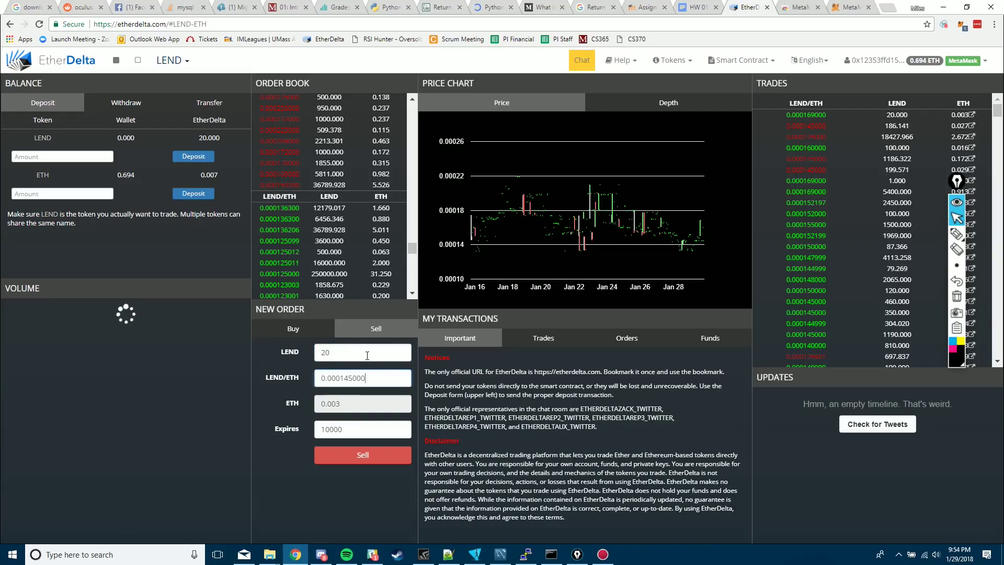
{"action": "key", "text": "BackSpace"}
{"action": "key", "text": "BackSpace"}
{"action": "key", "text": "BackSpace"}
{"action": "key", "text": "BackSpace"}
{"action": "key", "text": "BackSpace"}
{"action": "type", "text": "50"}
{"action": "left_click", "coordinate": [357, 455]}
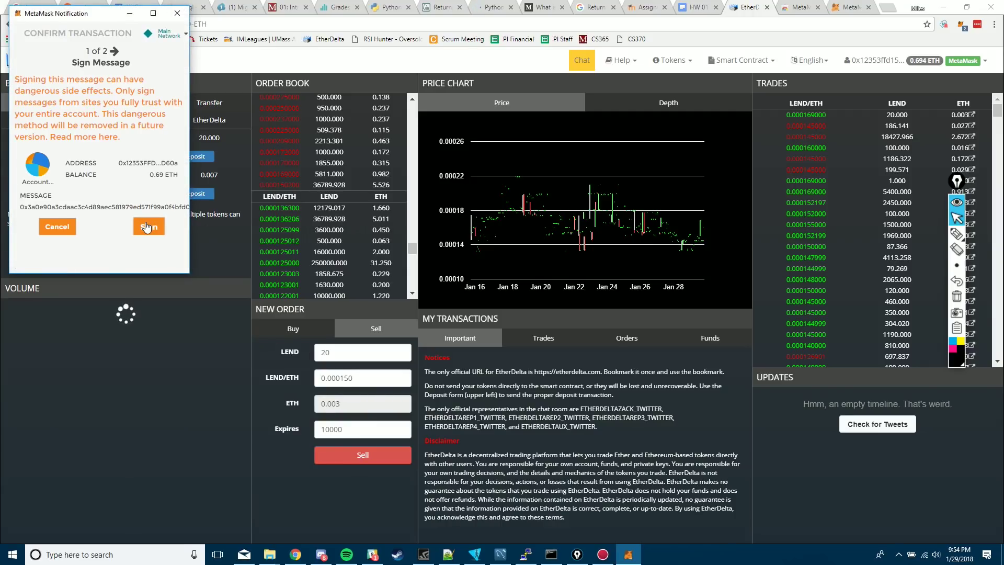
Step: Approve the sell order's signature request in MetaMask
{"action": "left_click", "coordinate": [147, 226]}
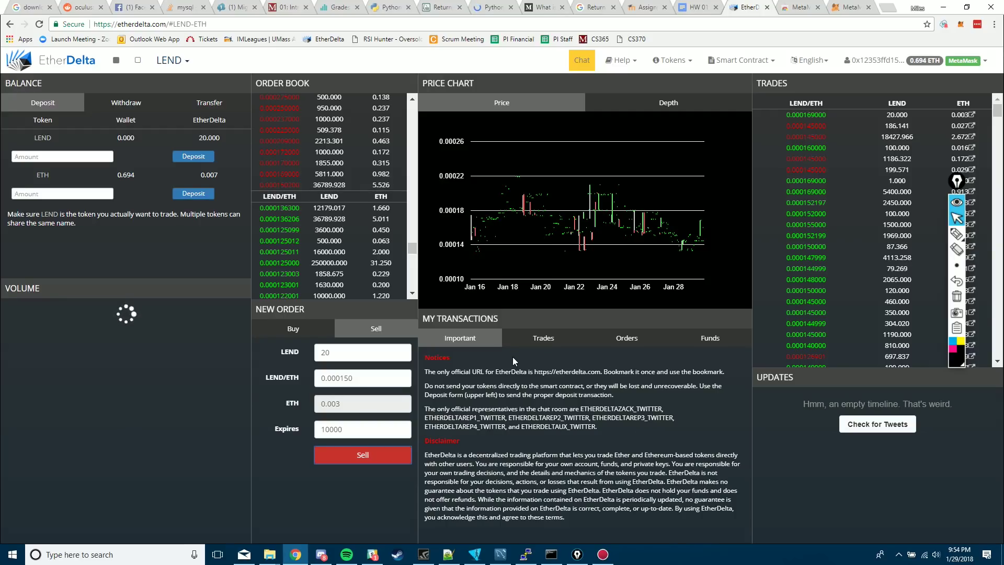
Step: Review the Trades, Orders and Funds history lists, then return to Important
{"action": "mouse_move", "coordinate": [958, 269]}
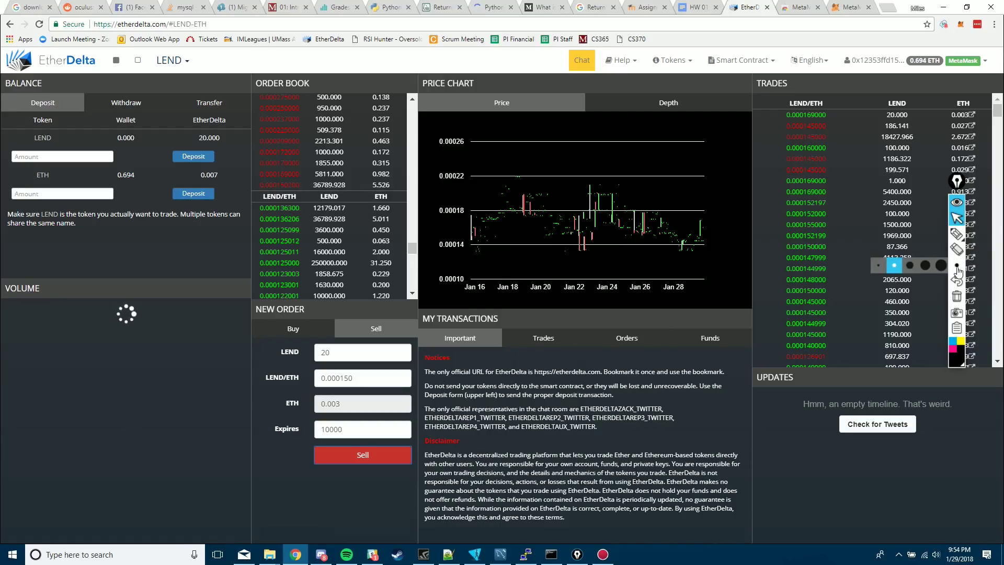
{"action": "left_click", "coordinate": [550, 335]}
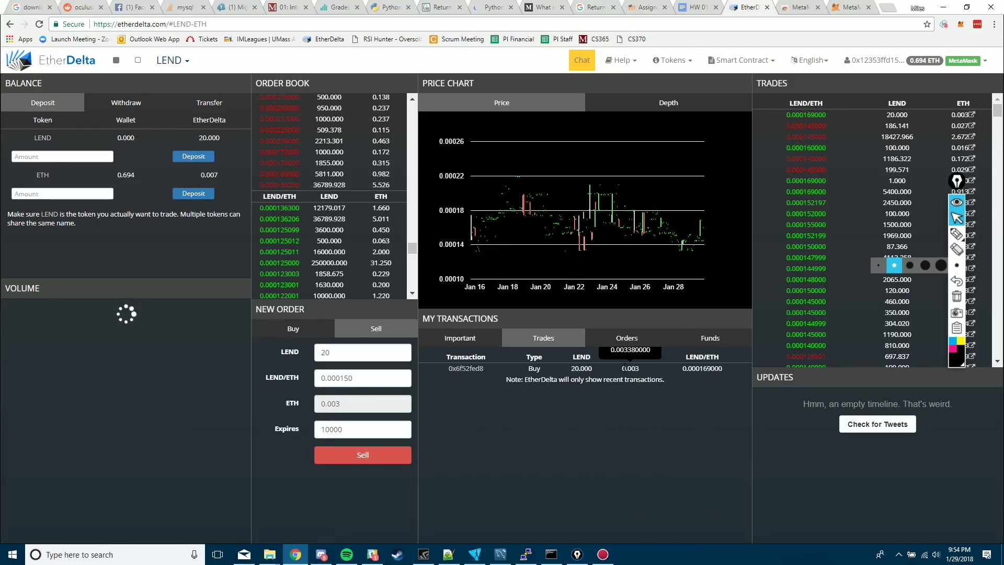
{"action": "left_click", "coordinate": [616, 340]}
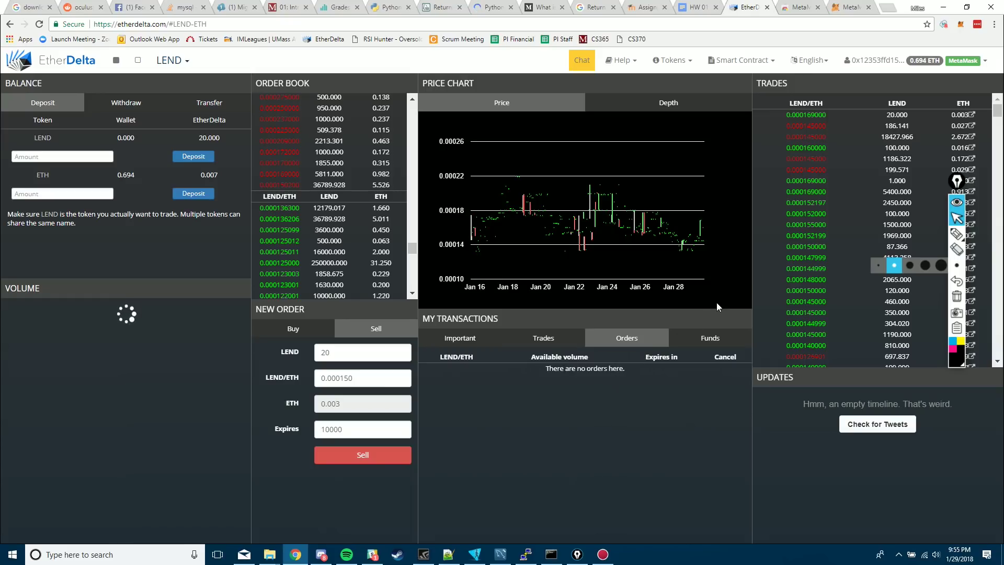
{"action": "left_click", "coordinate": [705, 339]}
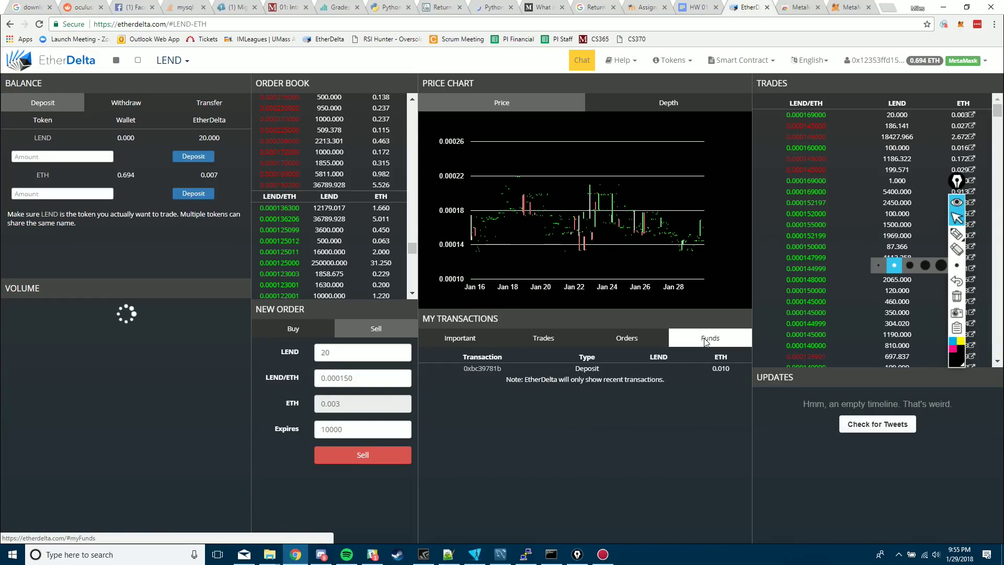
{"action": "left_click", "coordinate": [468, 343]}
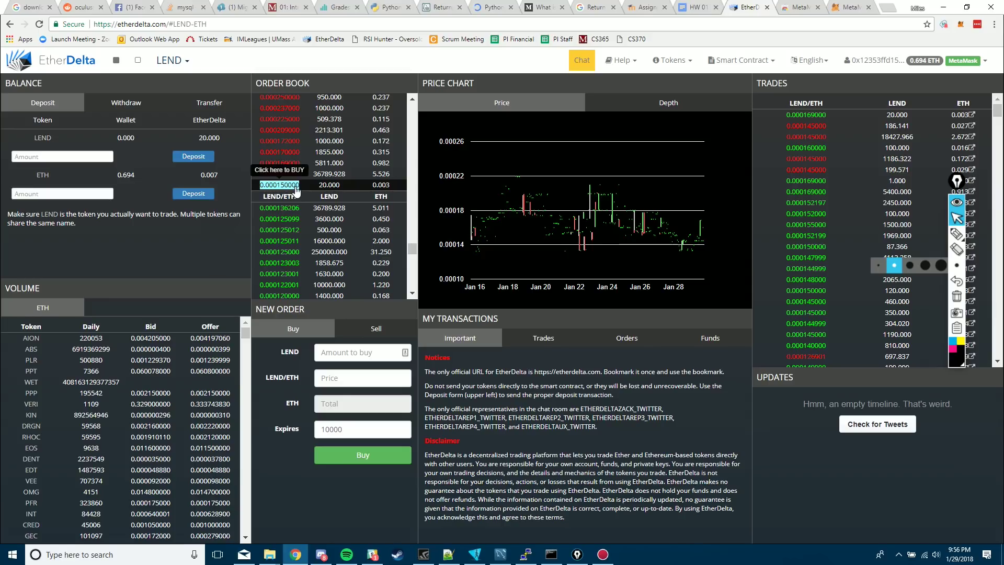
{"action": "left_click", "coordinate": [623, 339]}
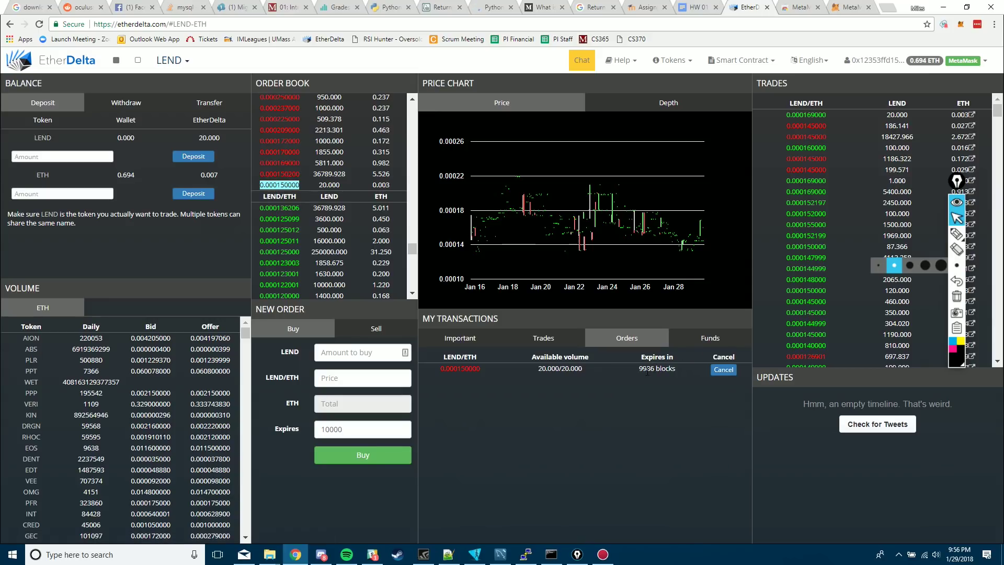
{"action": "left_click", "coordinate": [639, 339]}
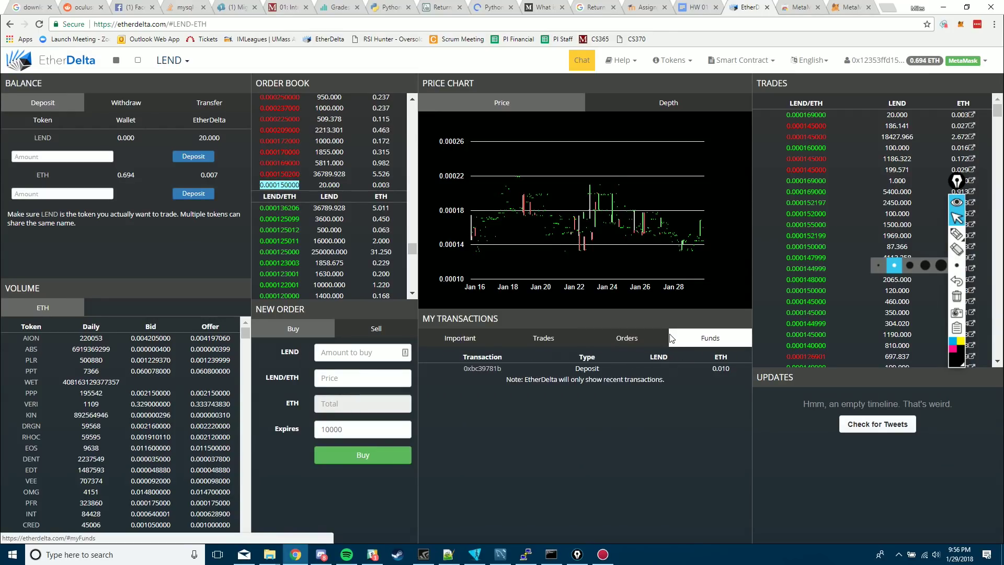
{"action": "left_click", "coordinate": [470, 341]}
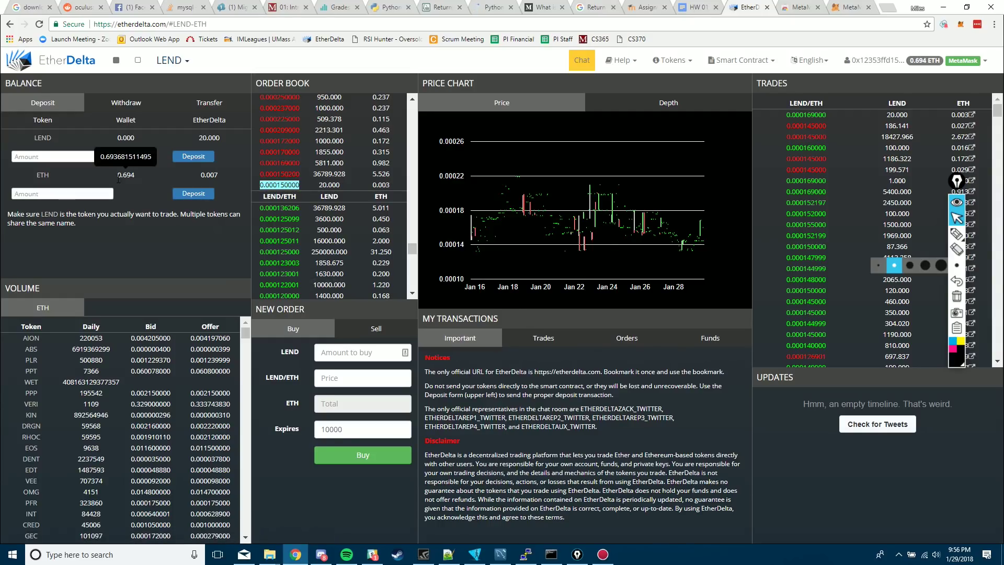
Step: Request a 0.007 ETH withdrawal from the Balance panel's Withdraw form
{"action": "left_click", "coordinate": [131, 103]}
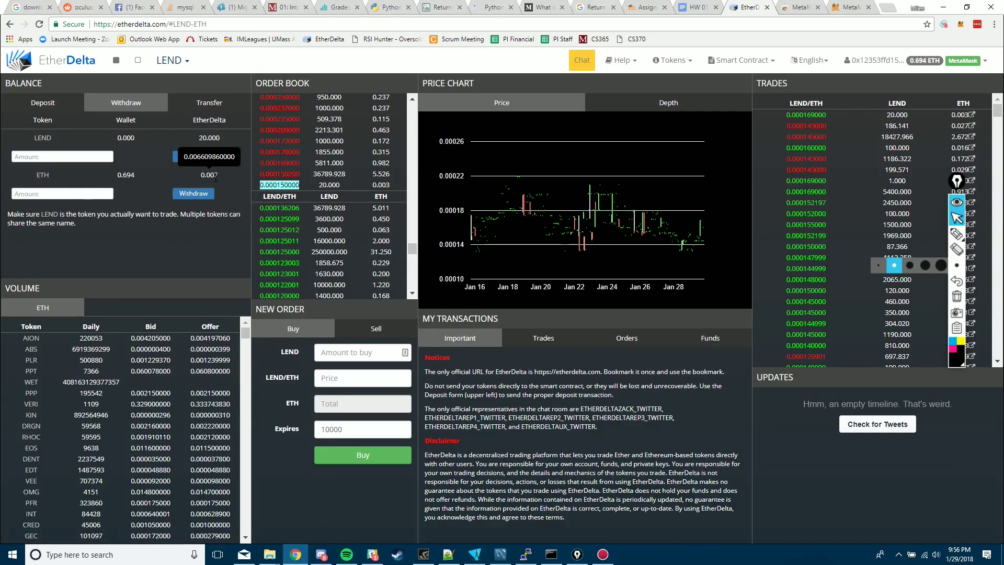
{"action": "left_click", "coordinate": [76, 193]}
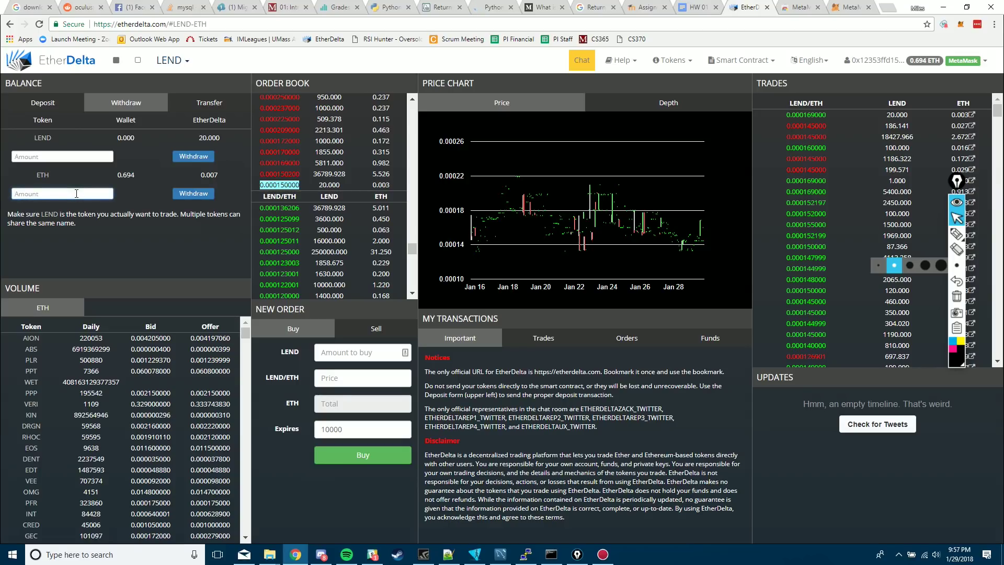
{"action": "type", "text": "0.007"}
{"action": "left_click", "coordinate": [196, 193]}
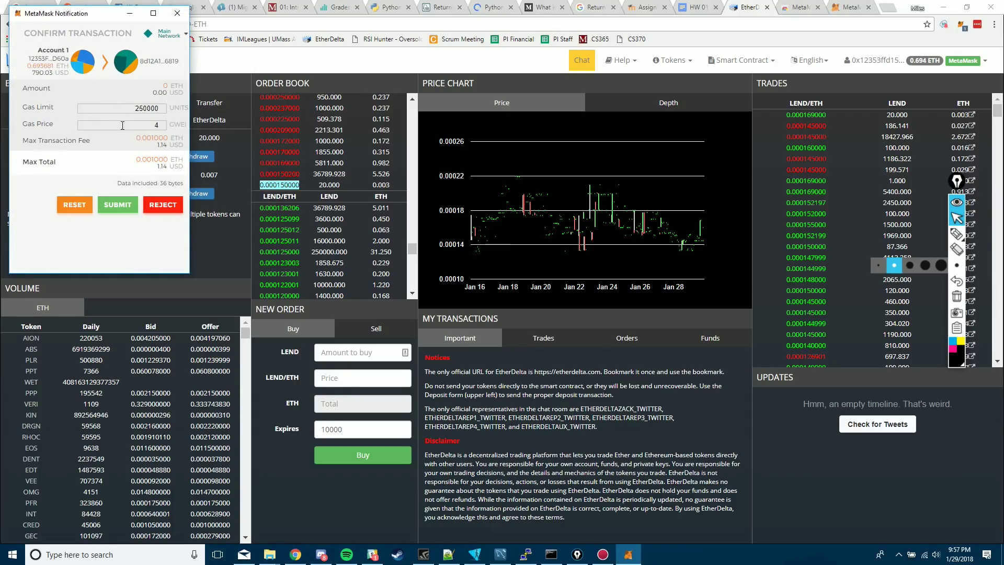
Step: Submit the withdrawal in MetaMask with 12 GWEI gas price and 125000 gas limit, then dismiss the notice
{"action": "double_click", "coordinate": [156, 125]}
{"action": "type", "text": "12"}
{"action": "left_click_drag", "start_coordinate": [135, 108], "coordinate": [147, 110]}
{"action": "type", "text": "125"}
{"action": "left_click", "coordinate": [118, 204]}
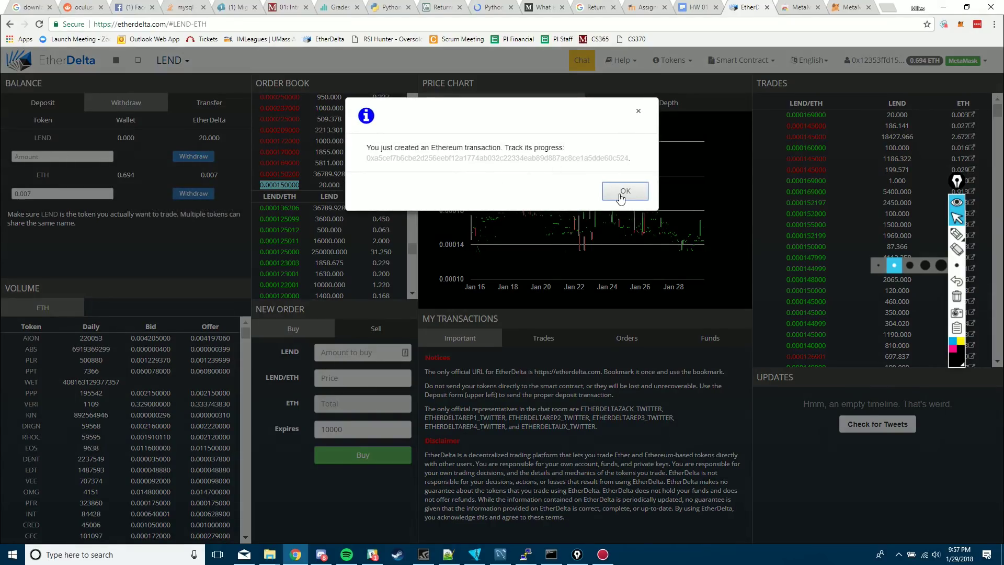
{"action": "left_click", "coordinate": [621, 191]}
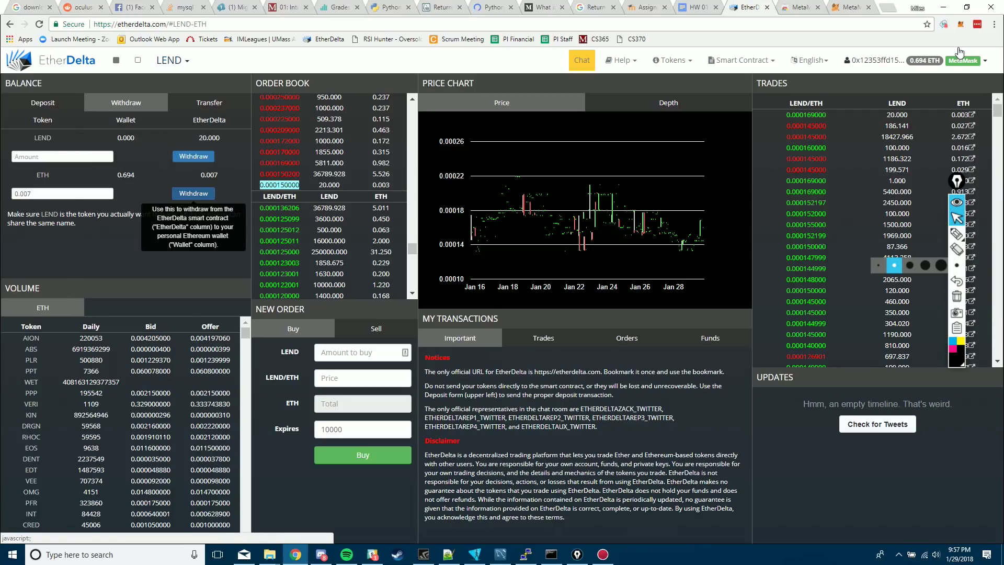
Step: Open MetaMask, look at Send and Tokens, then view the pending withdrawal in Sent history
{"action": "left_click", "coordinate": [962, 25]}
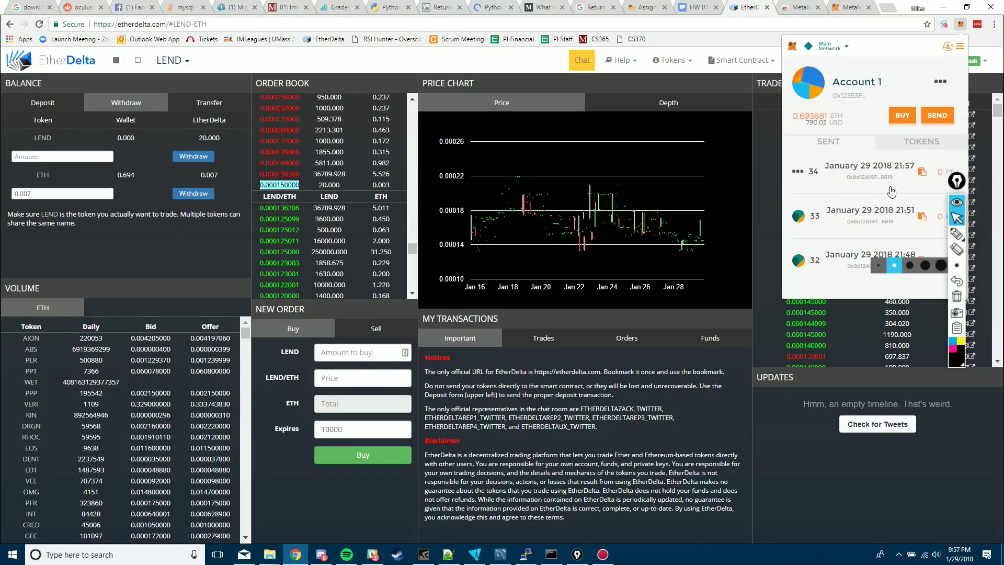
{"action": "left_click_drag", "start_coordinate": [956, 182], "coordinate": [955, 338]}
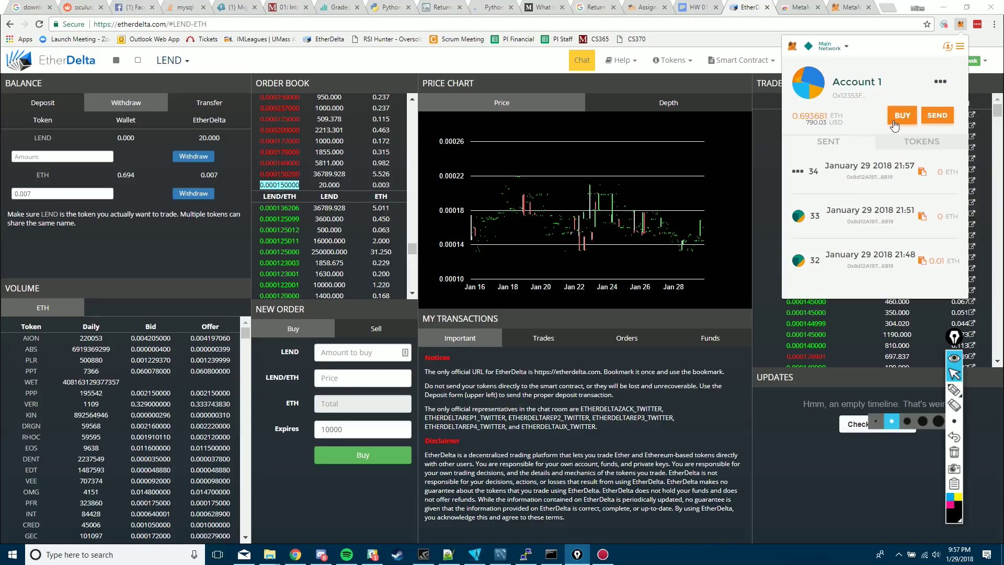
{"action": "left_click", "coordinate": [930, 116]}
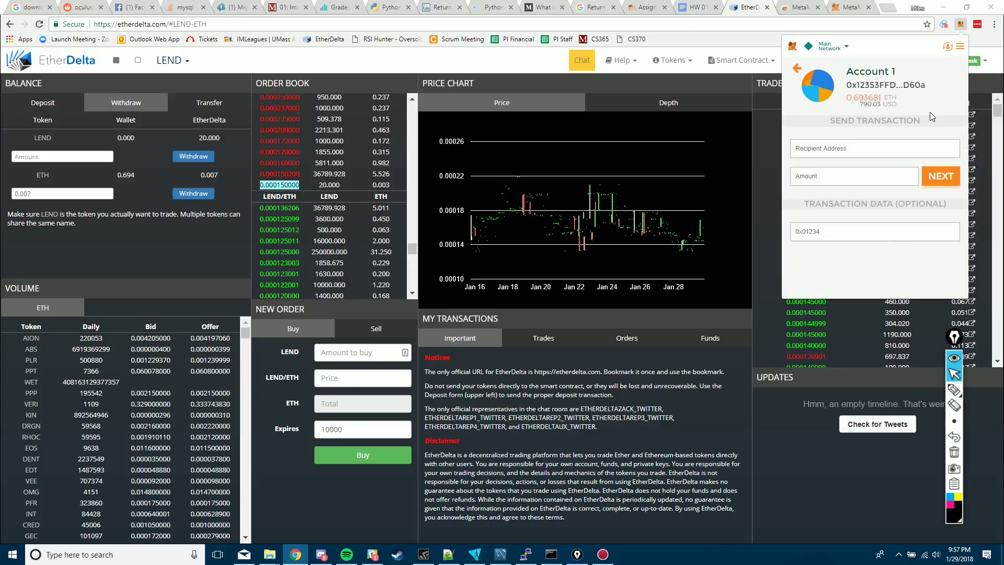
{"action": "left_click", "coordinate": [870, 148]}
{"action": "left_click", "coordinate": [797, 68]}
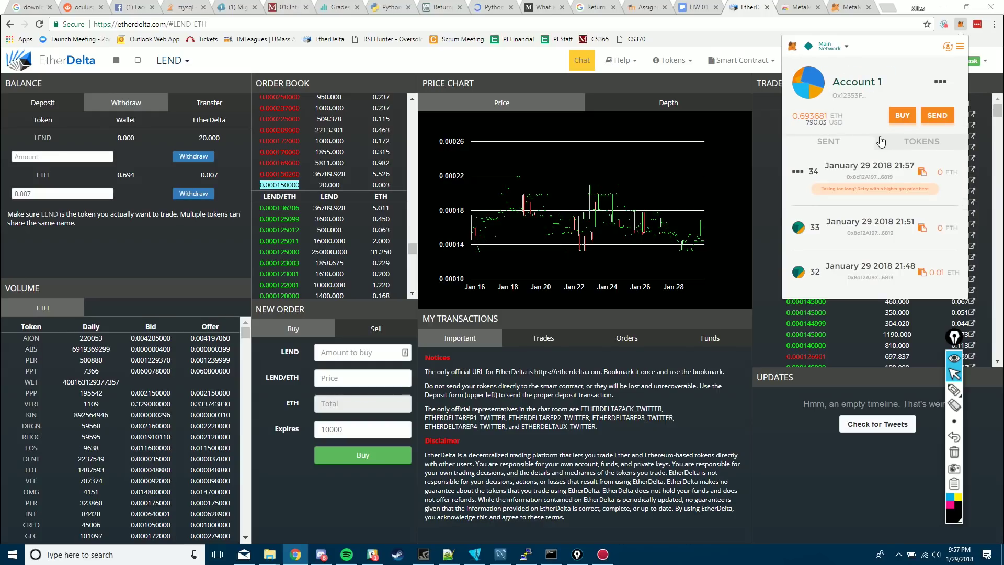
{"action": "left_click", "coordinate": [898, 141]}
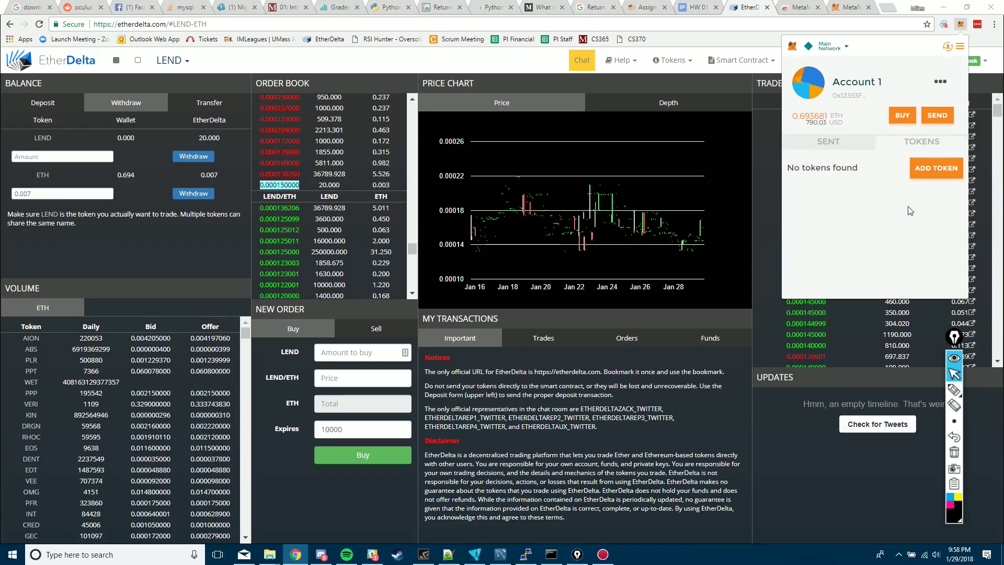
{"action": "left_click", "coordinate": [840, 143]}
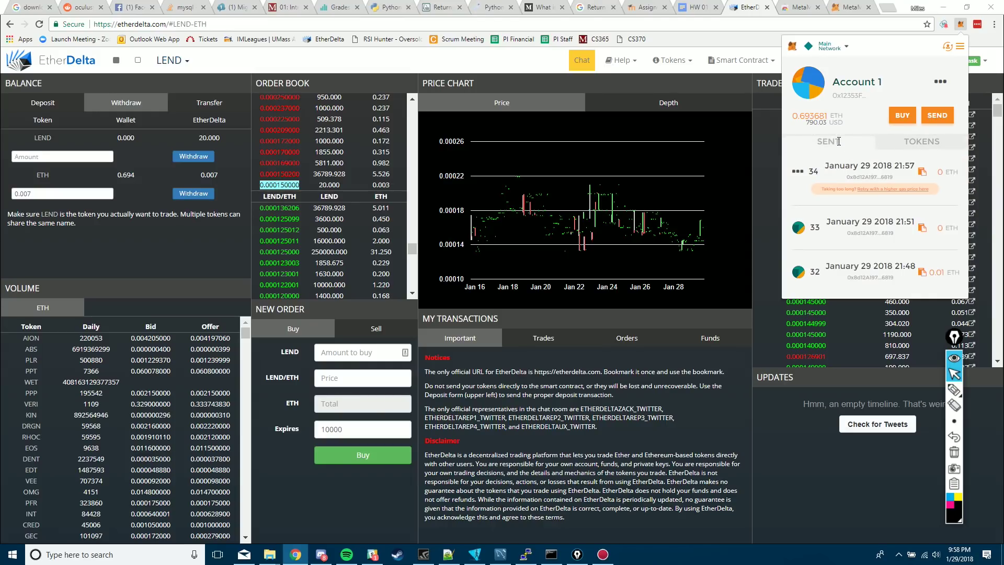